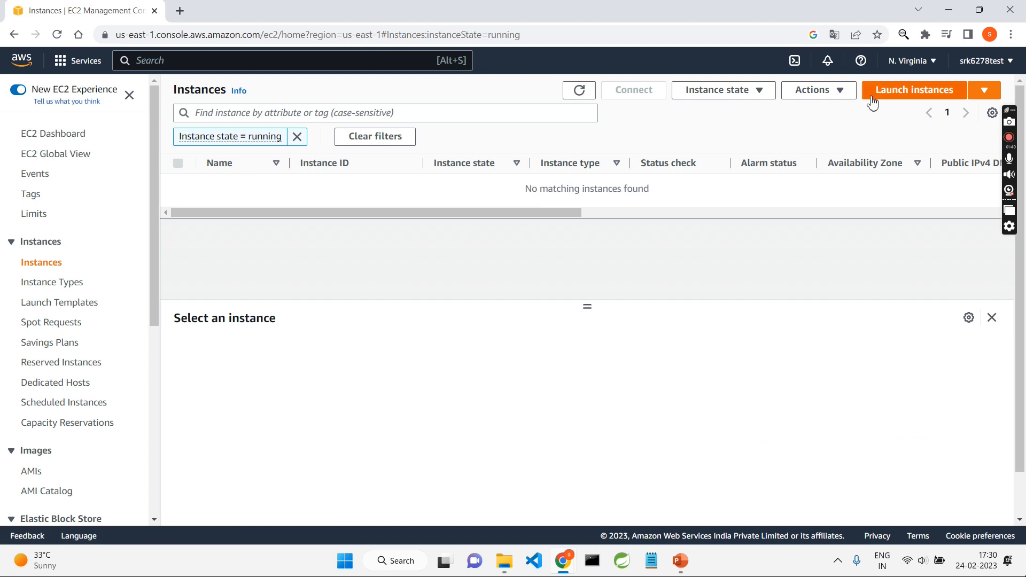
Start launching a new EC2 instance and name it Demo23
left_click(903, 94)
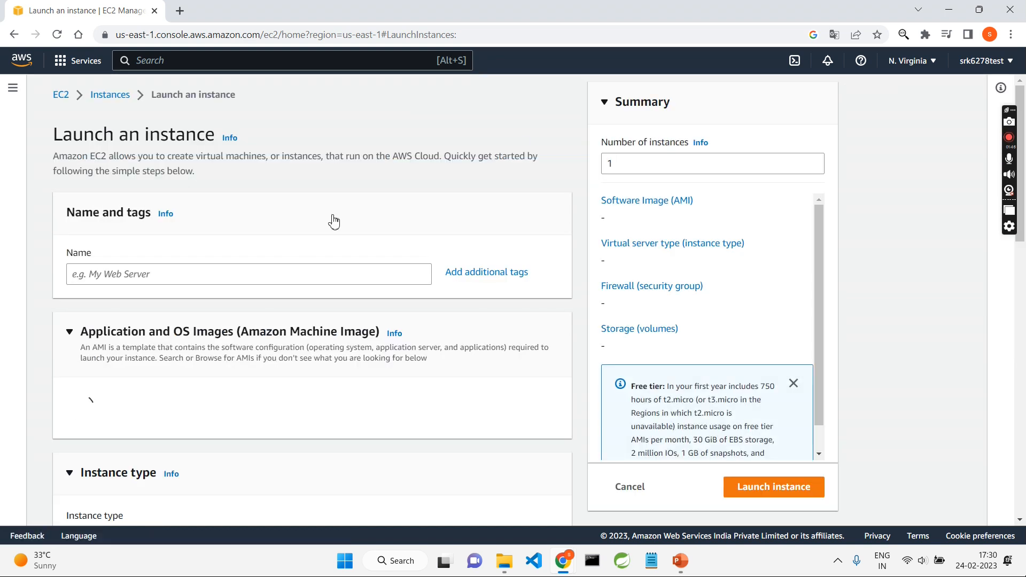
scroll(180, 254, "down", 1)
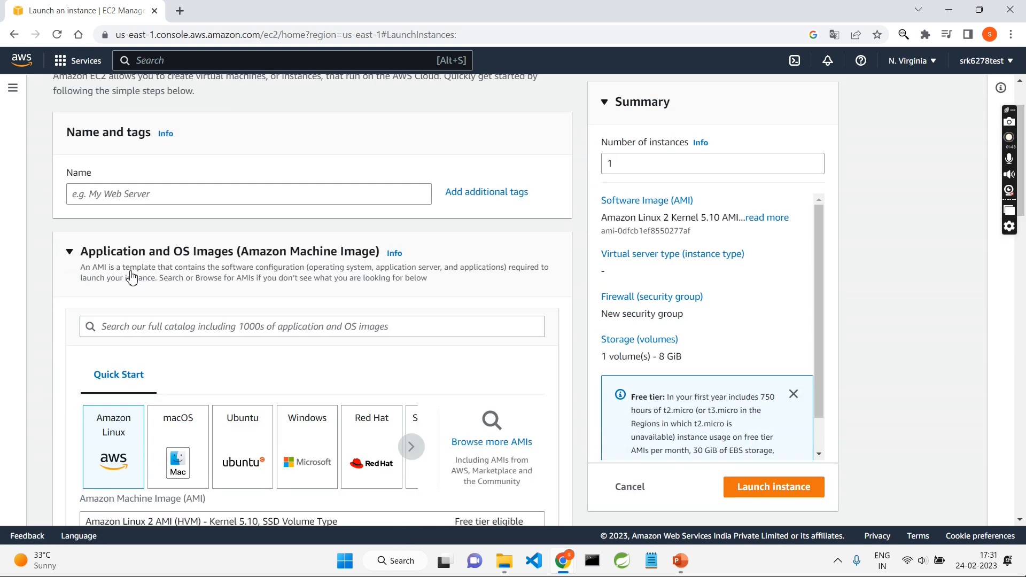
left_click(126, 197)
type("Demo23")
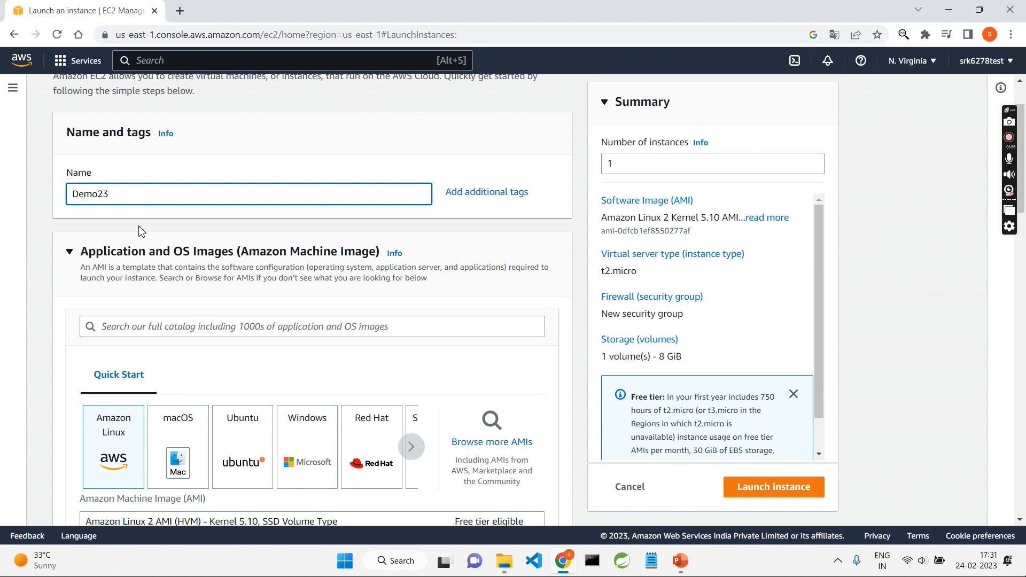
Look over the quick-start operating systems and choose Windows as the instance's machine image
scroll(140, 228, "down", 2)
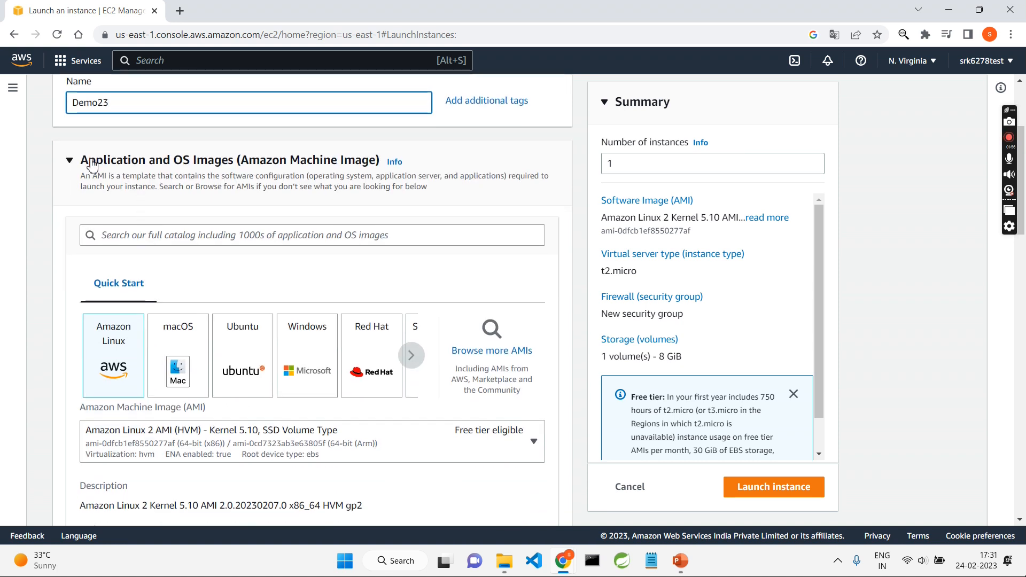
scroll(122, 225, "down", 1)
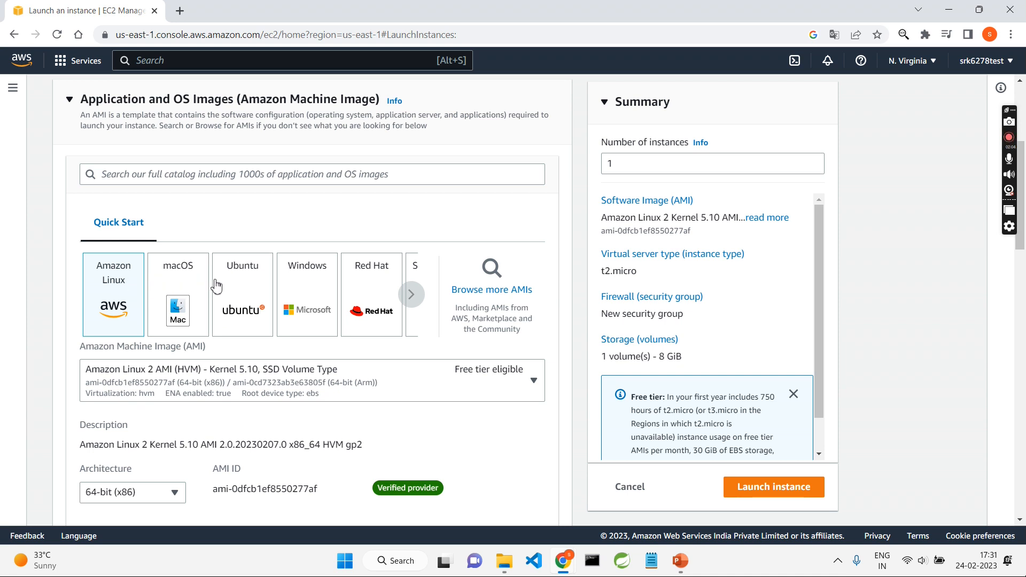
left_click(411, 295)
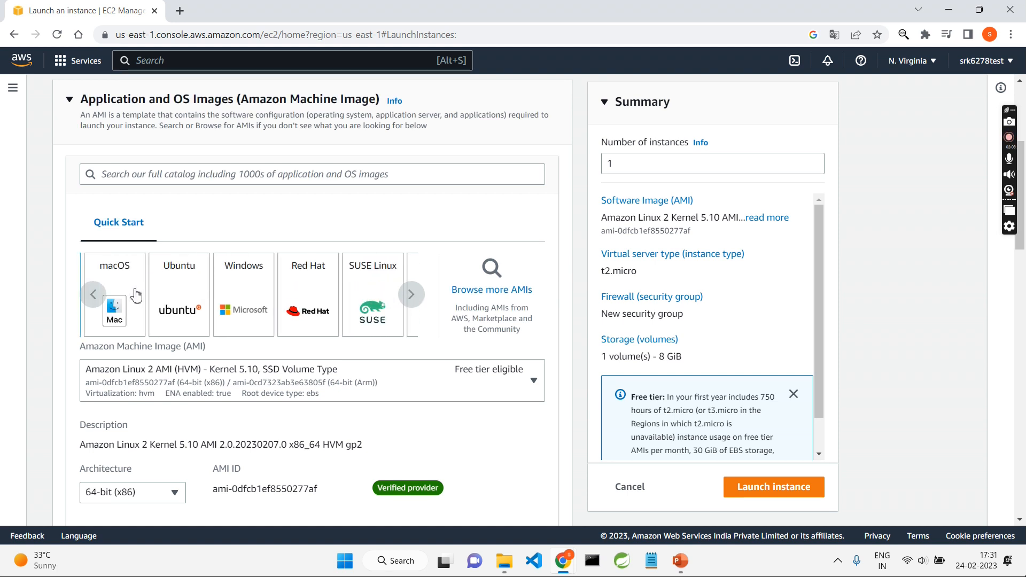
left_click(92, 295)
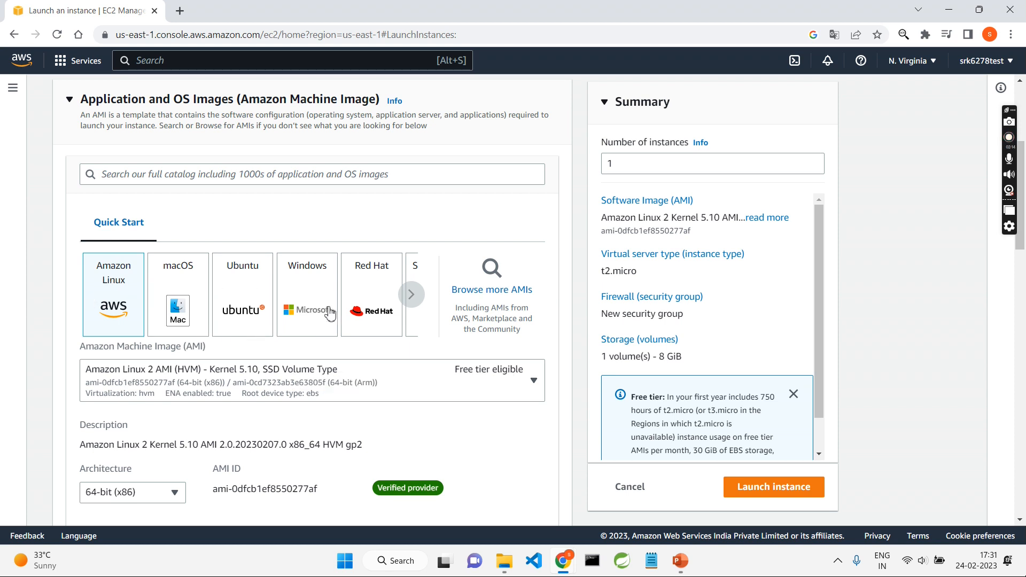
left_click(303, 295)
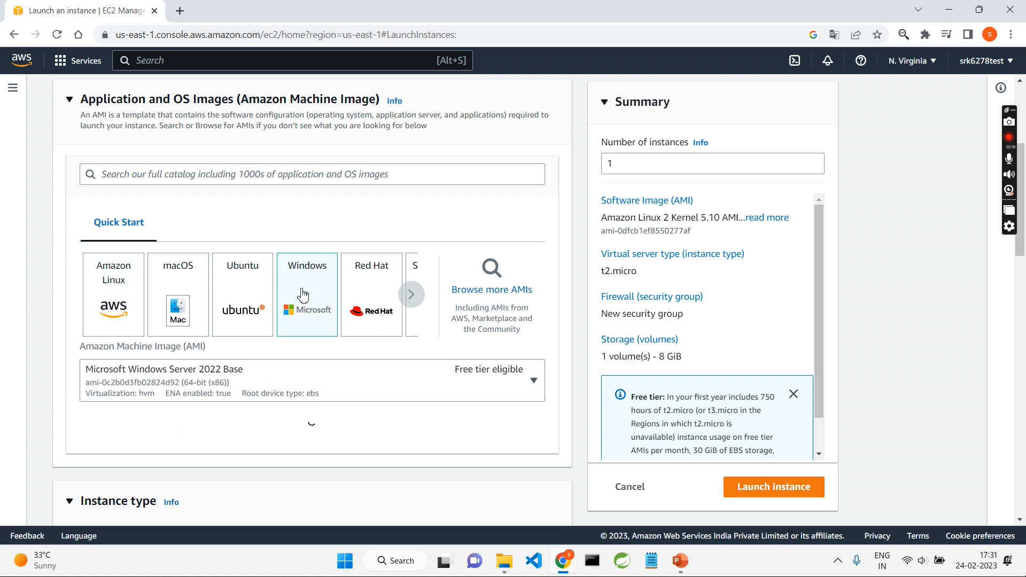
Look through the available Windows Server machine images and their free-tier eligibility, leaving Microsoft Windows Server 2022 Base selected
scroll(336, 377, "down", 1)
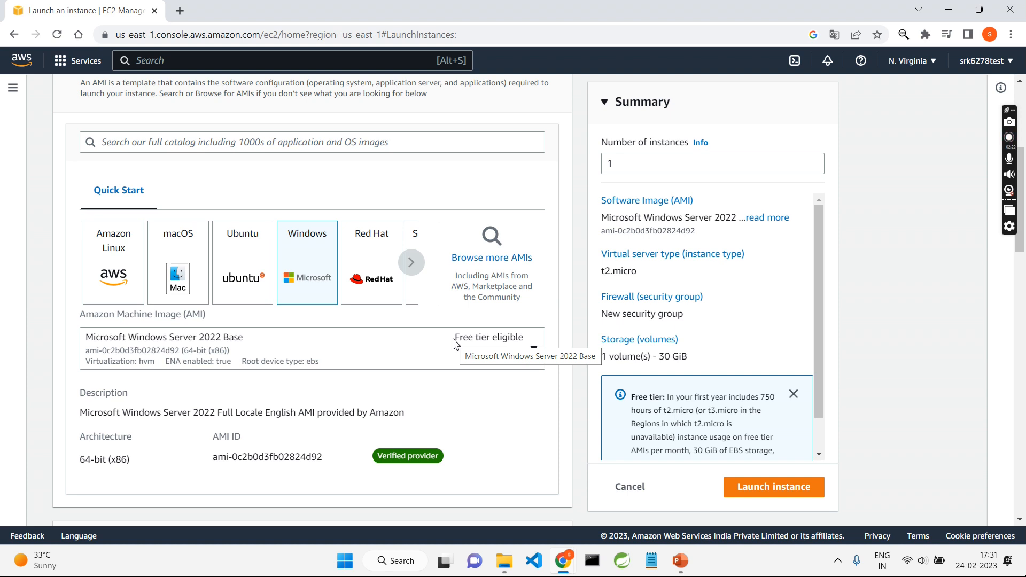
left_click(484, 345)
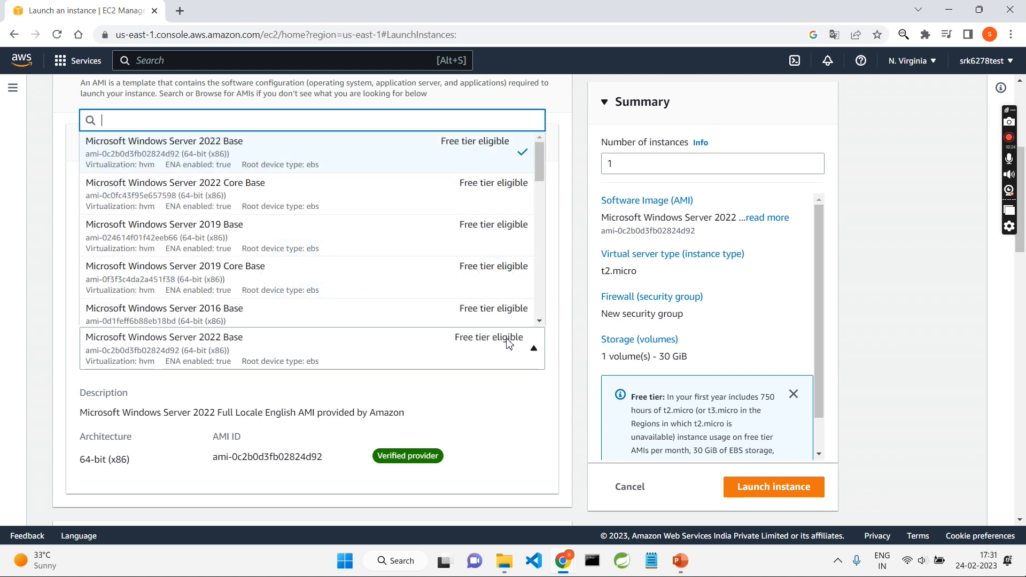
scroll(464, 252, "down", 3)
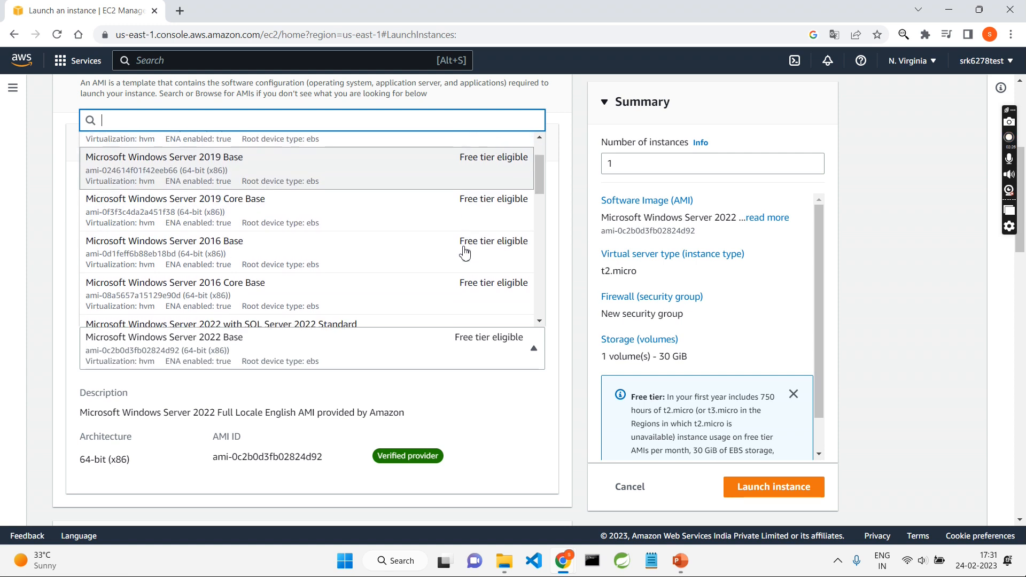
scroll(463, 252, "down", 1)
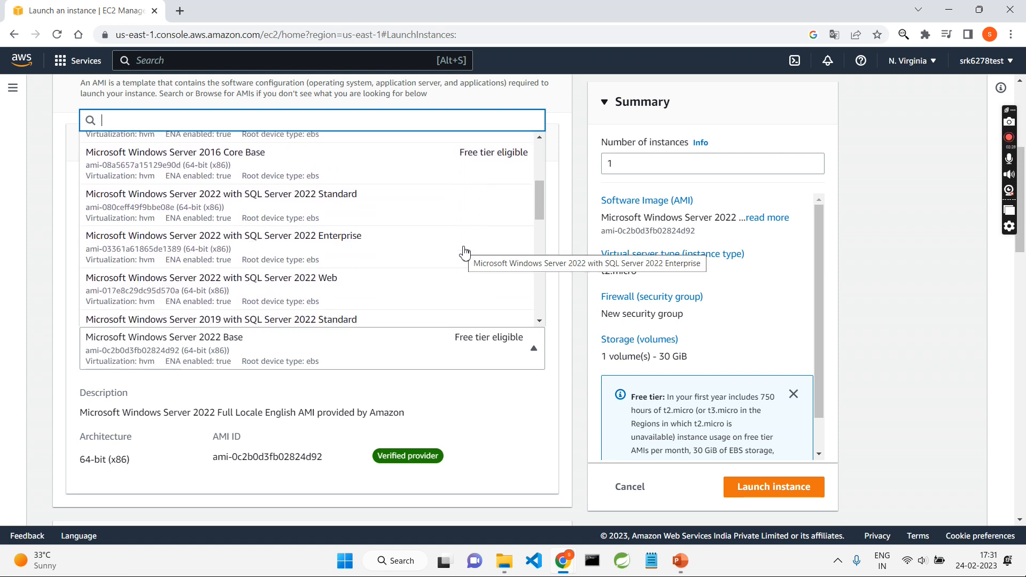
scroll(464, 252, "down", 5)
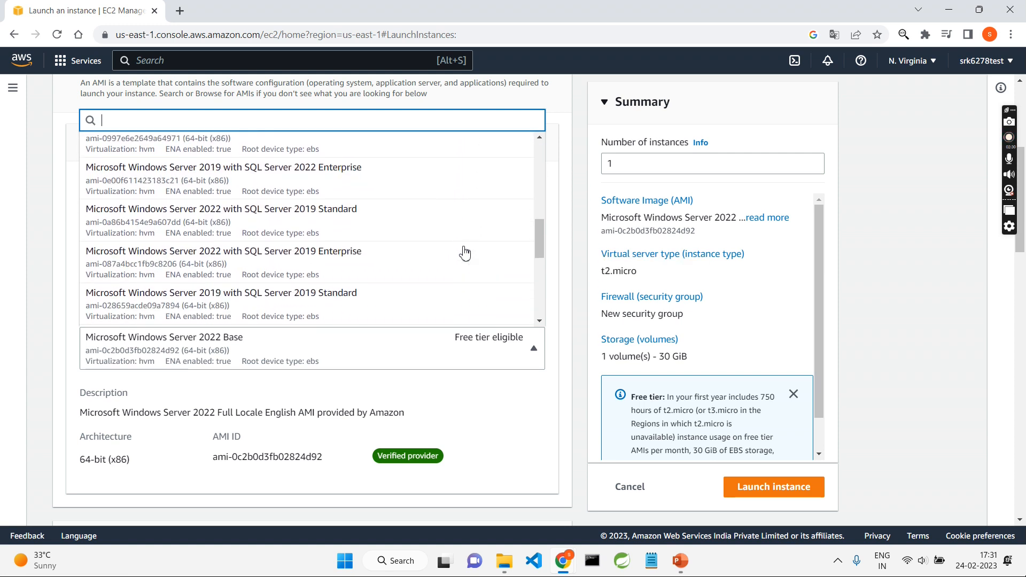
scroll(464, 252, "down", 2)
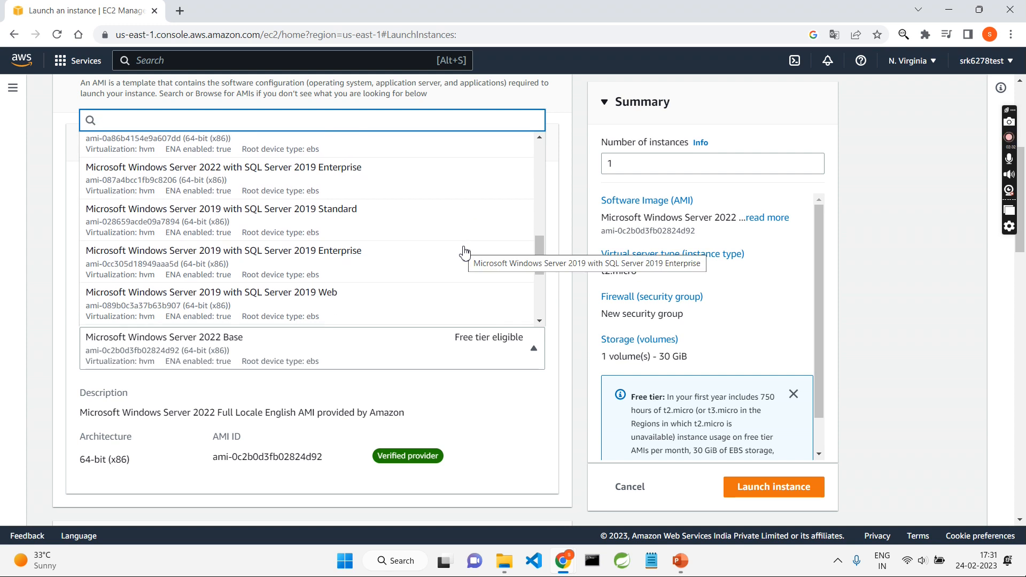
scroll(464, 252, "down", 4)
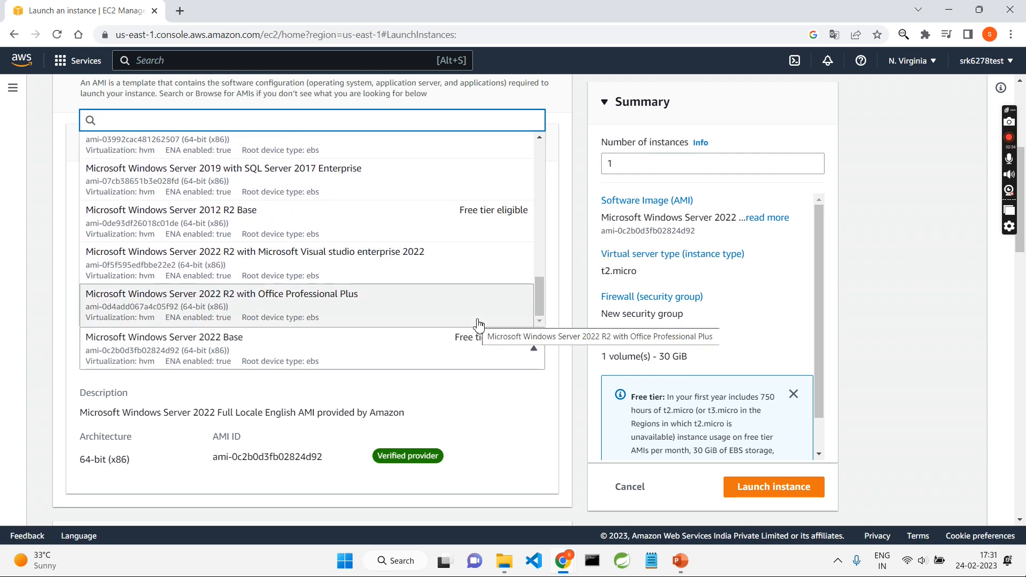
left_click(499, 384)
left_click(484, 358)
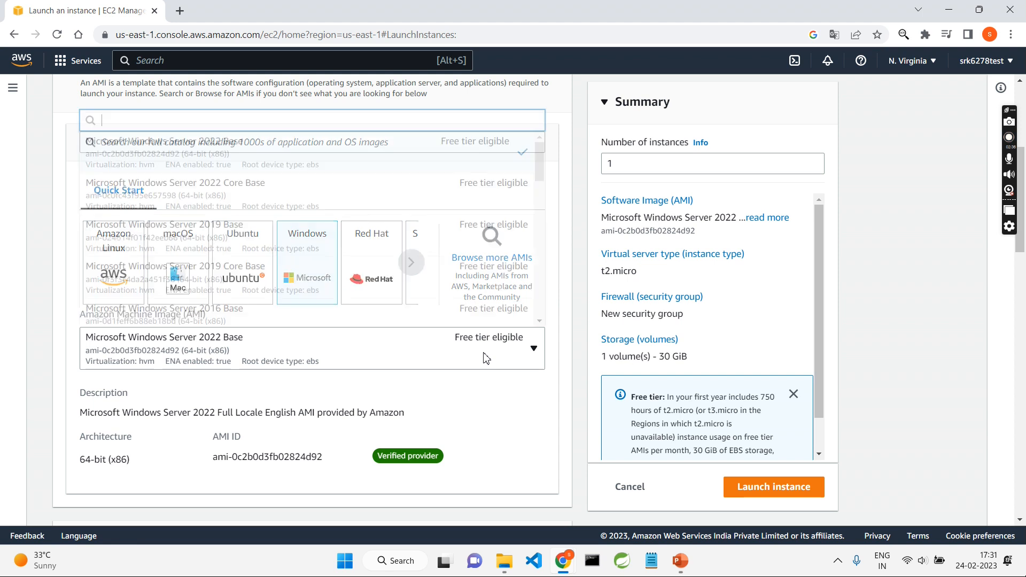
scroll(469, 249, "up", 4)
scroll(476, 408, "down", 4)
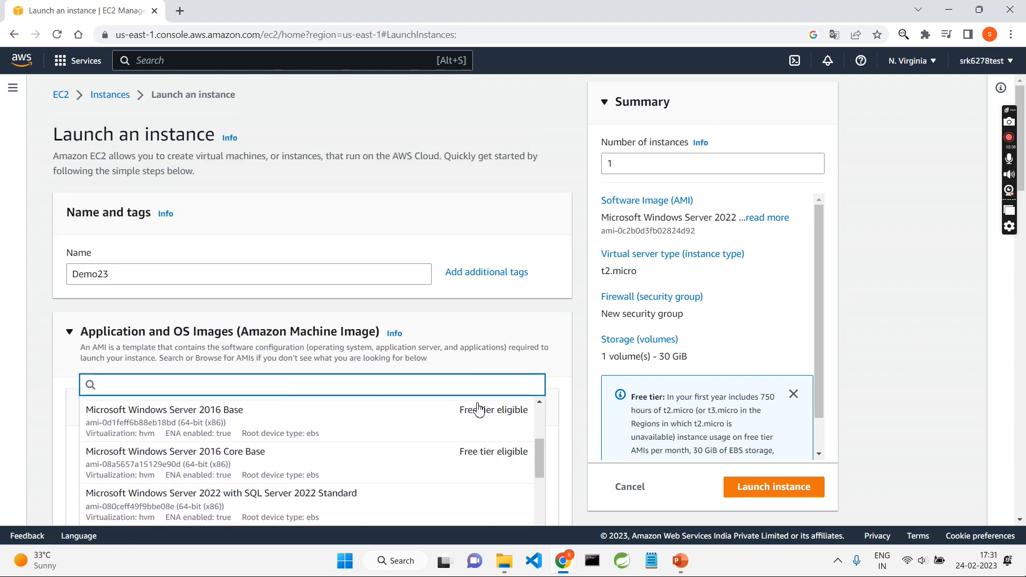
scroll(478, 369, "down", 3)
scroll(492, 264, "up", 5)
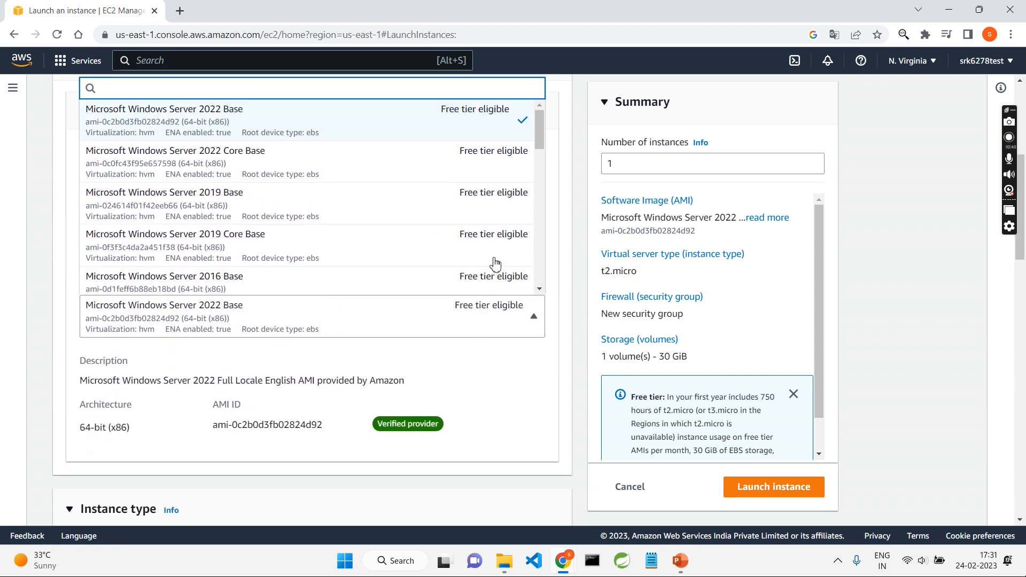
scroll(495, 263, "up", 1)
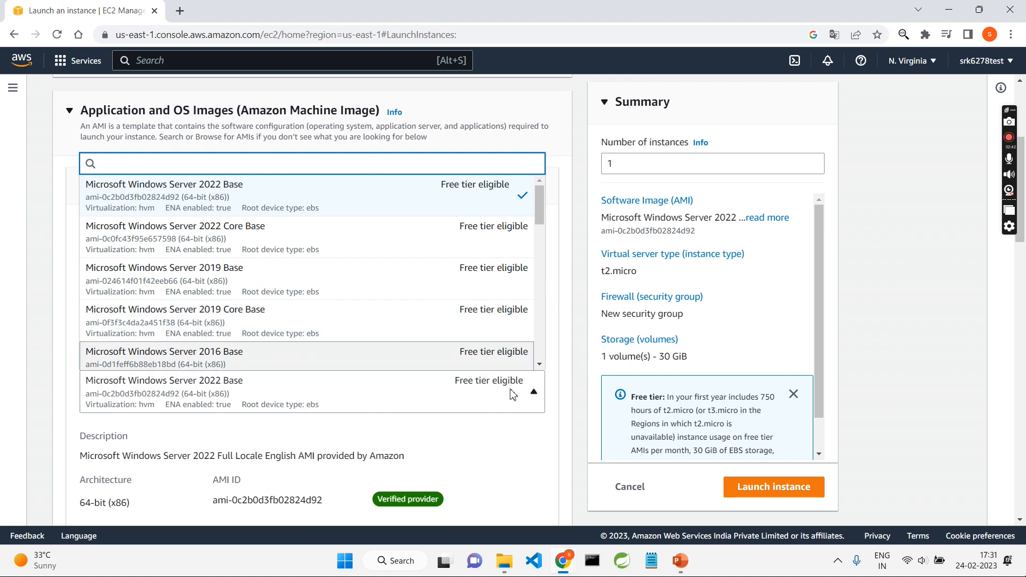
left_click(513, 394)
Check the instance type choices without changing the t2.micro selection
scroll(516, 469, "down", 3)
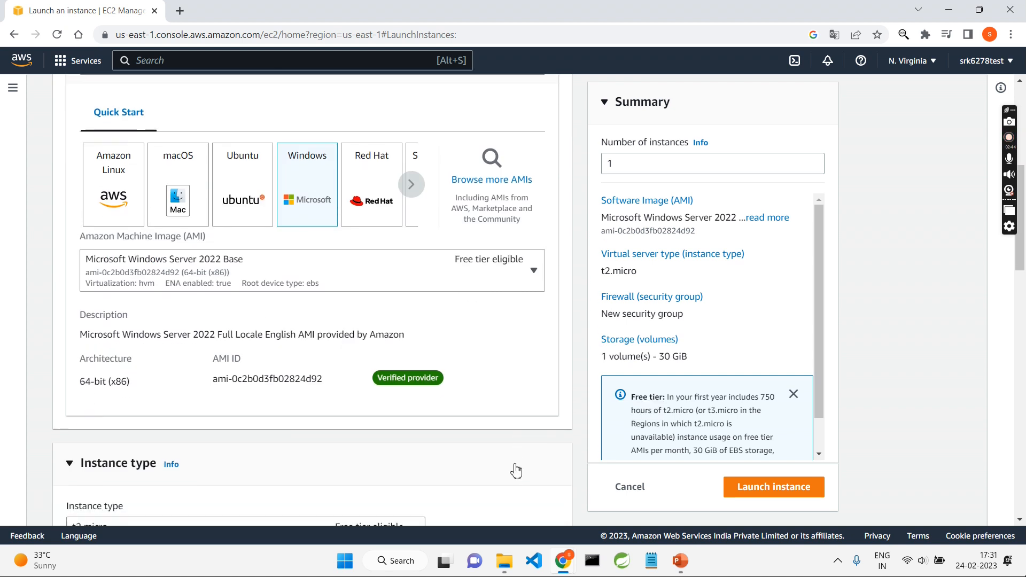
scroll(322, 318, "down", 4)
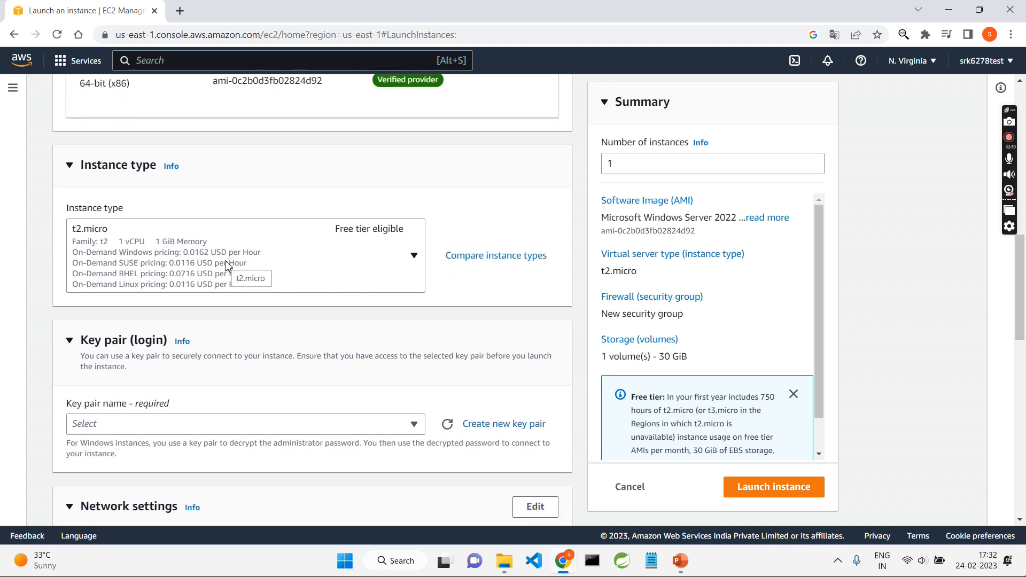
left_click(98, 259)
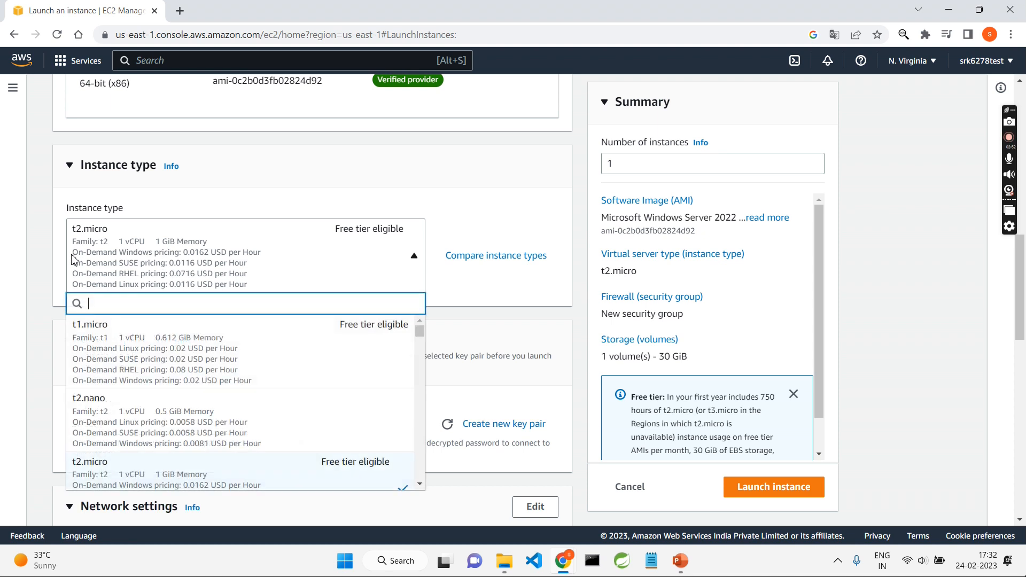
left_click(45, 247)
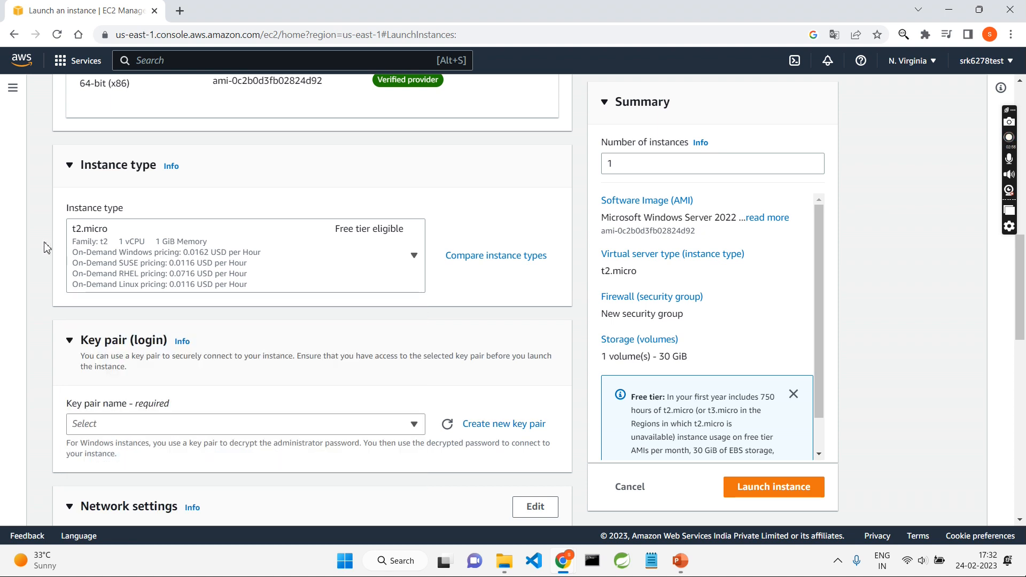
Select the existing demo-key key pair for logging in to the instance
scroll(170, 287, "down", 2)
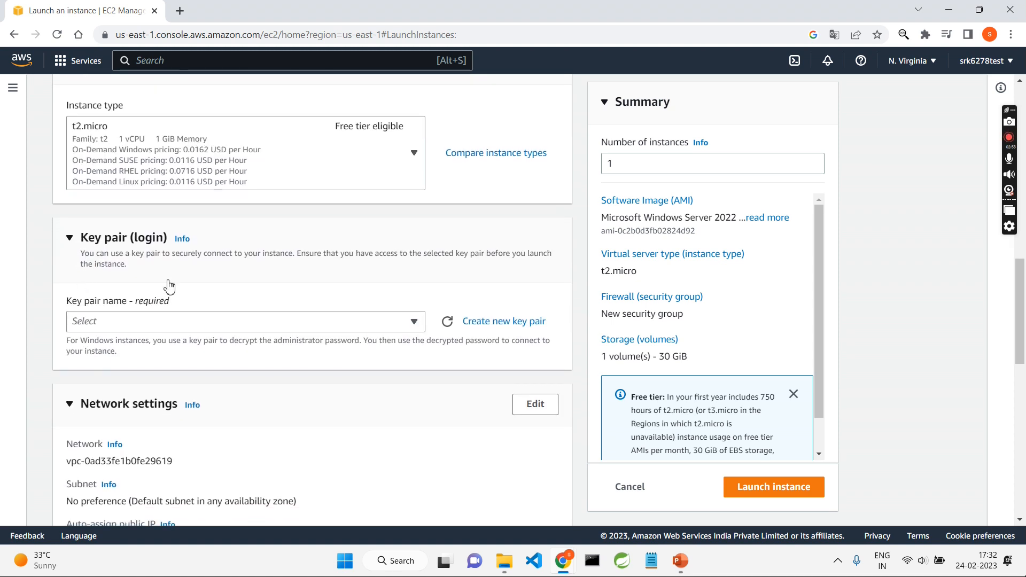
scroll(225, 301, "down", 1)
left_click(282, 295)
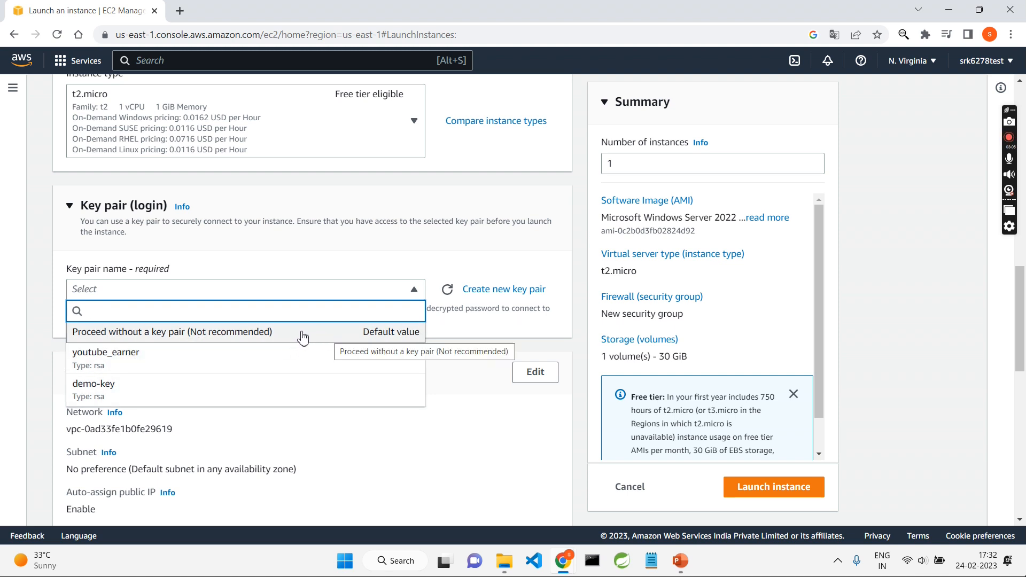
left_click(153, 386)
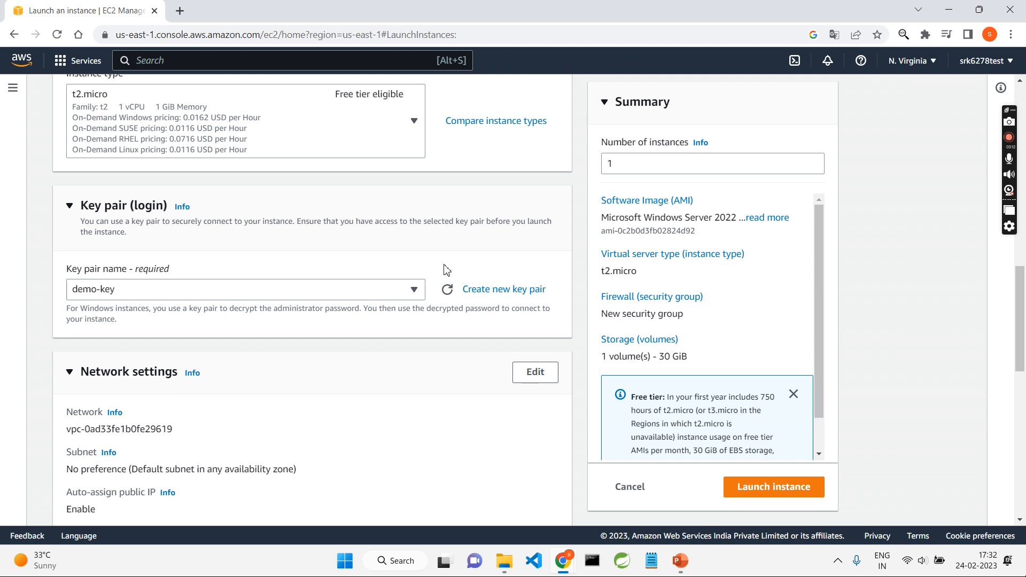
Review the private key file formats offered for a new key pair and close the dialog without creating one
left_click(494, 290)
left_click(413, 306)
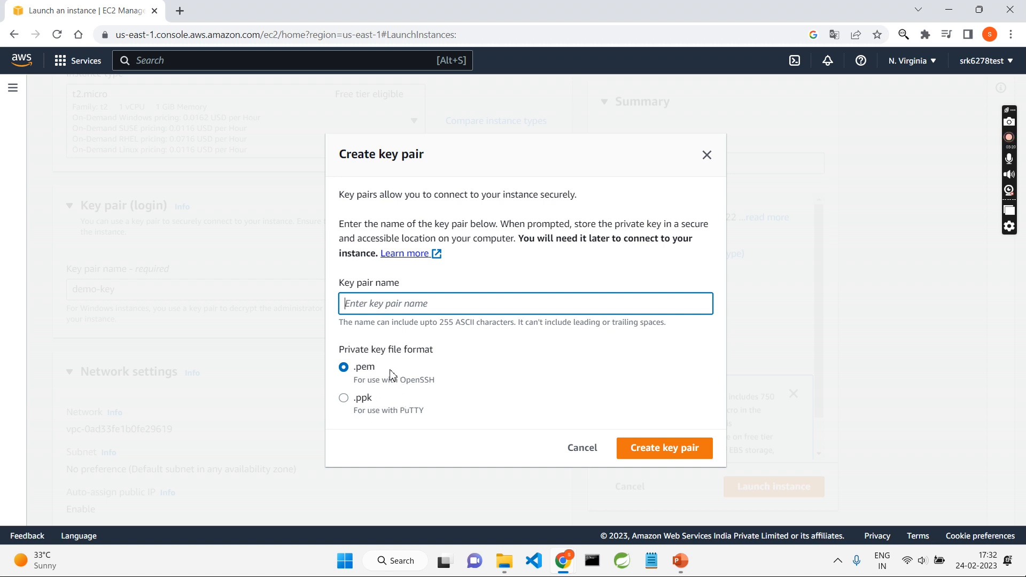
left_click_drag(443, 383, 357, 365)
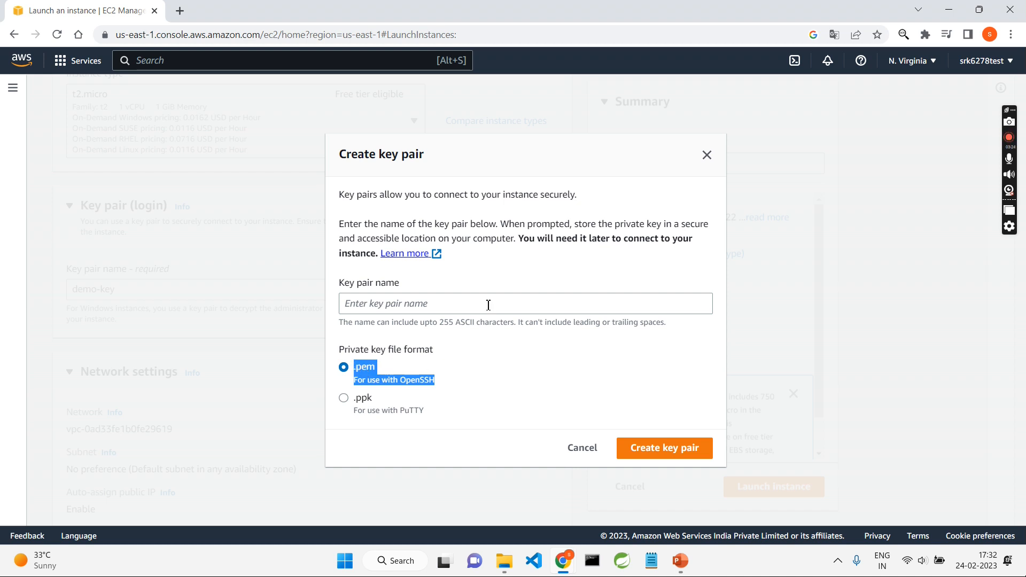
left_click(490, 286)
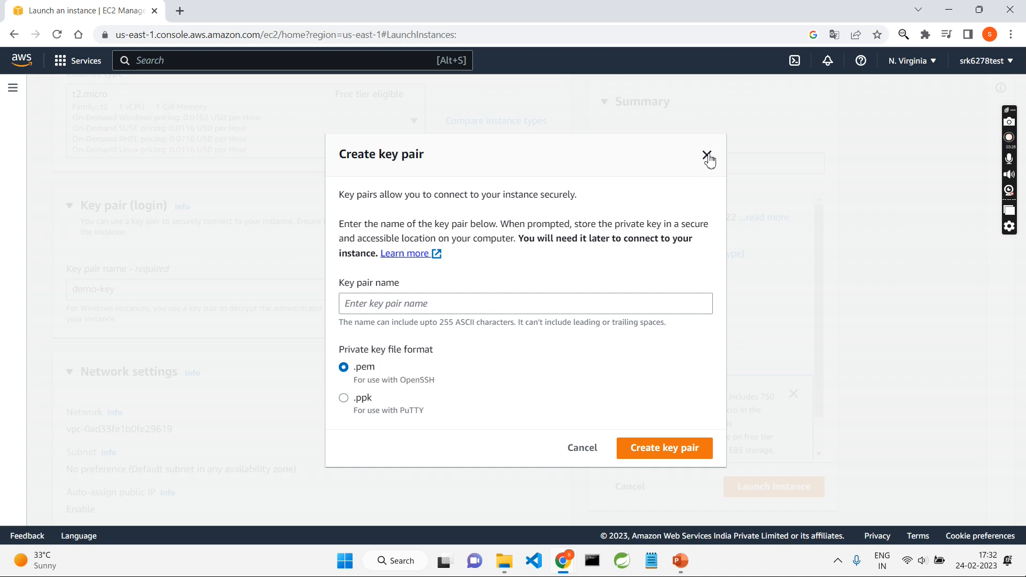
left_click(706, 156)
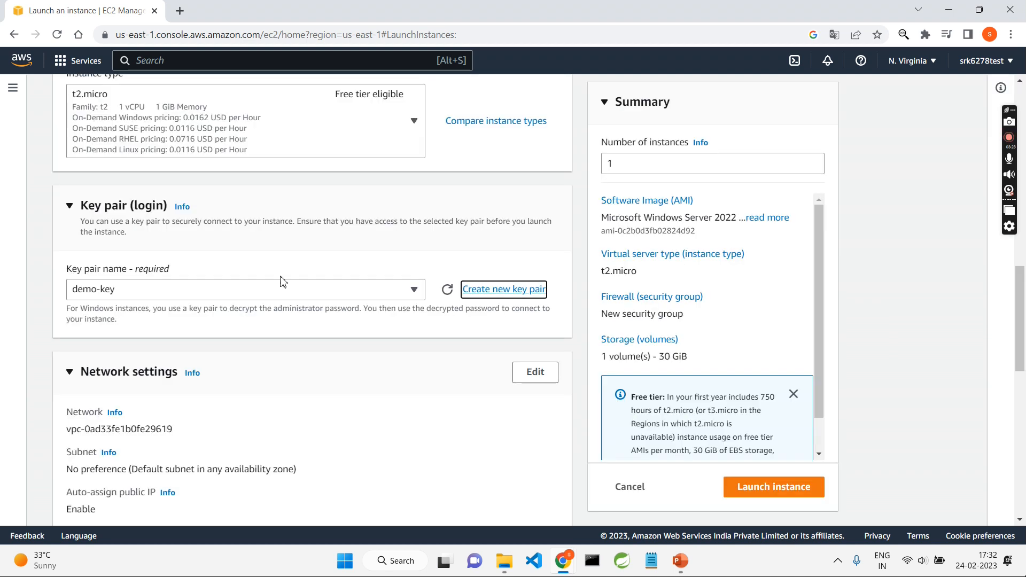
Look at the existing security groups in the network settings, and return to the option that creates a new security group
scroll(202, 342, "down", 1)
scroll(202, 342, "down", 3)
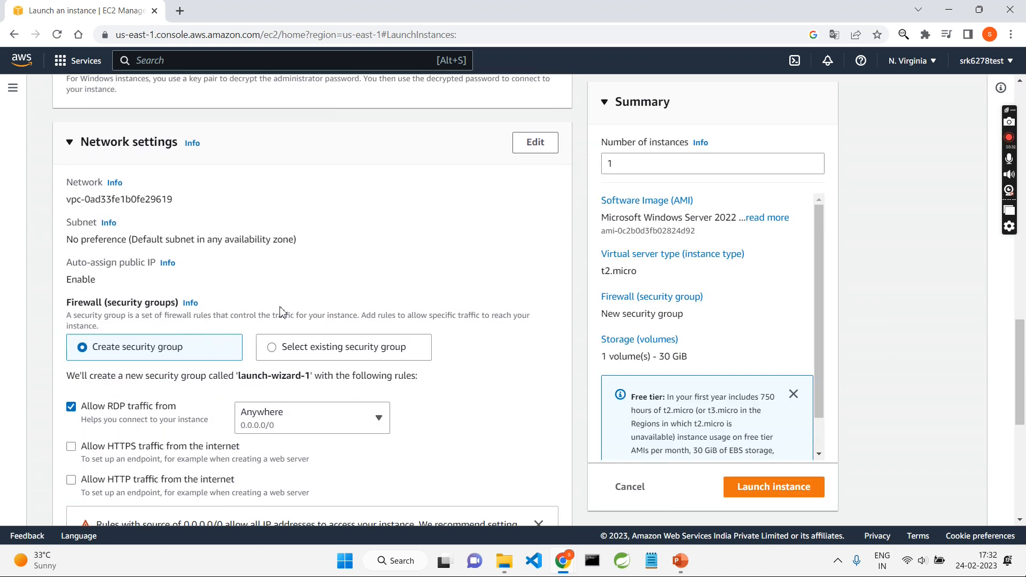
left_click(272, 350)
left_click(267, 399)
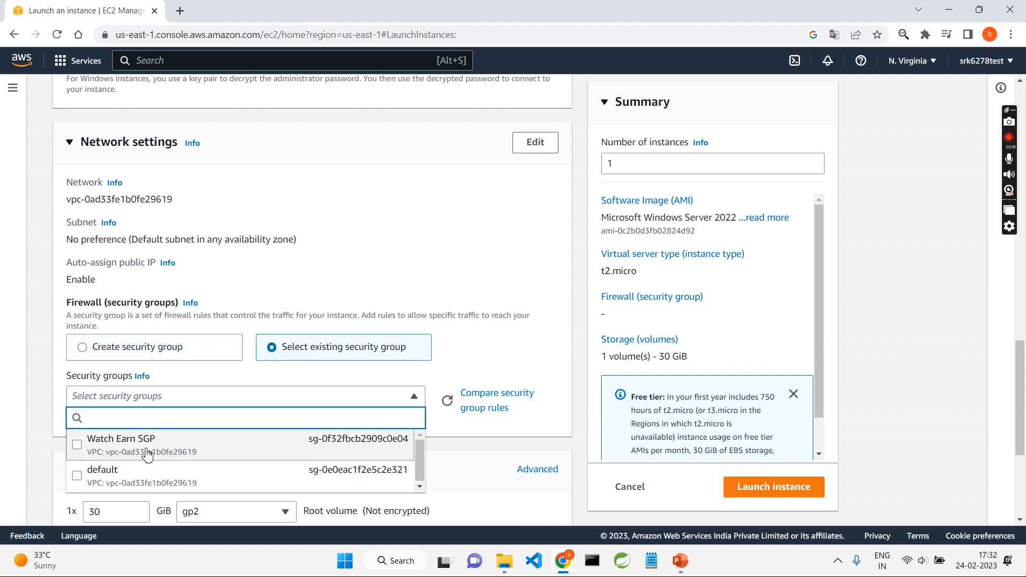
left_click(148, 351)
left_click(148, 351)
Allow HTTP traffic from the internet in the new security group's rules
scroll(175, 405, "down", 1)
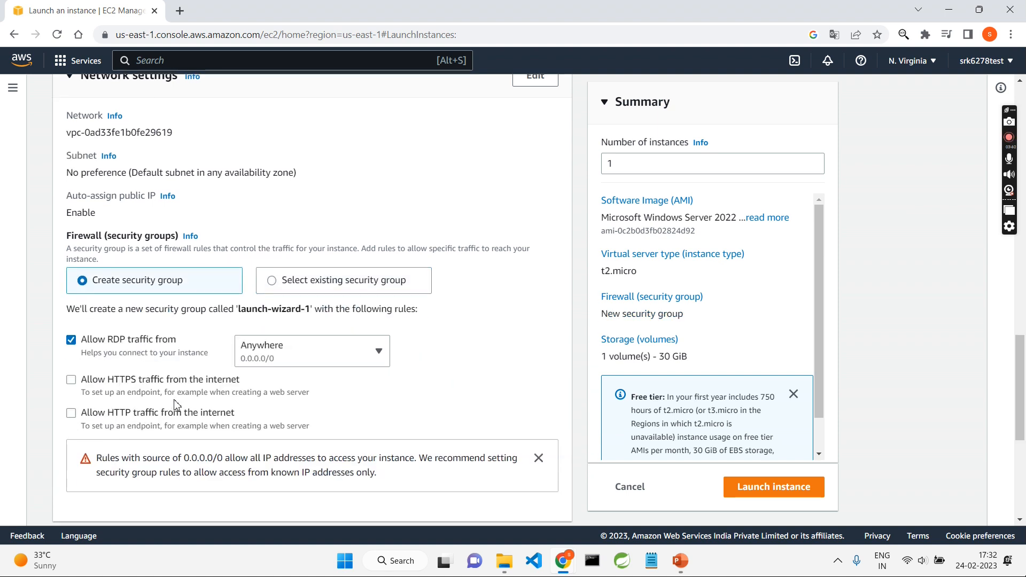
scroll(176, 404, "down", 1)
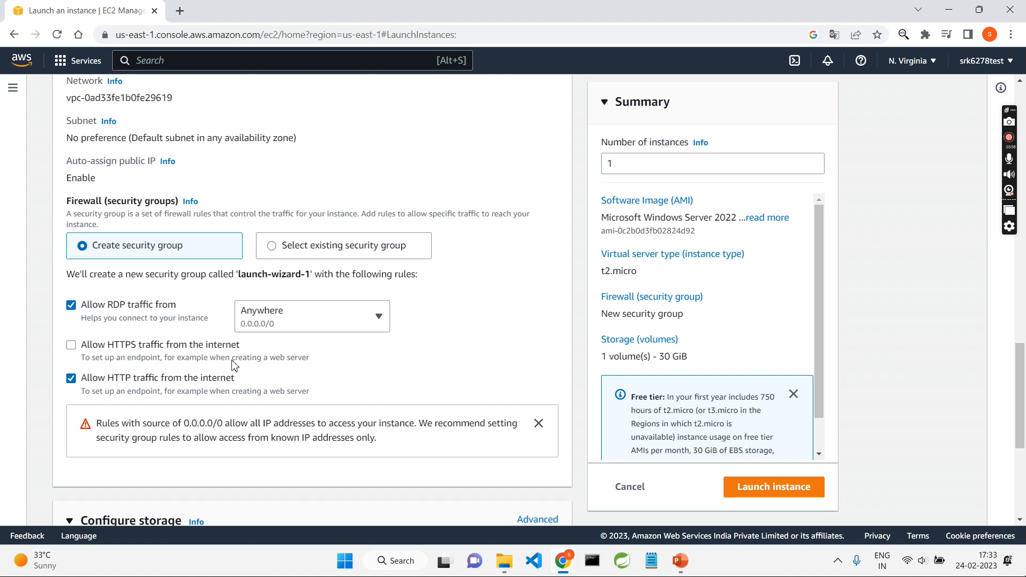
scroll(233, 365, "down", 2)
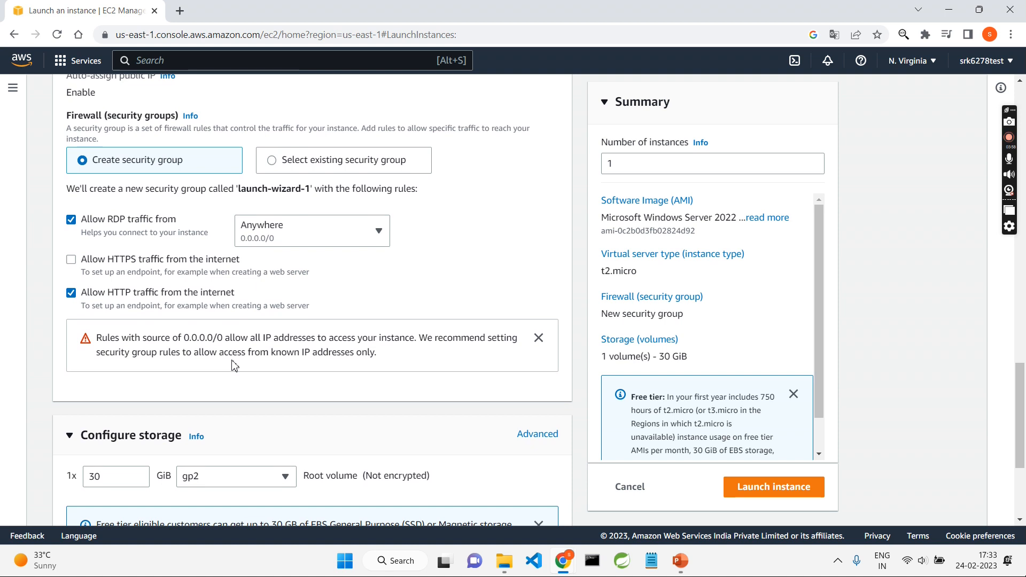
Check the root volume size and type in the storage configuration
scroll(234, 365, "down", 3)
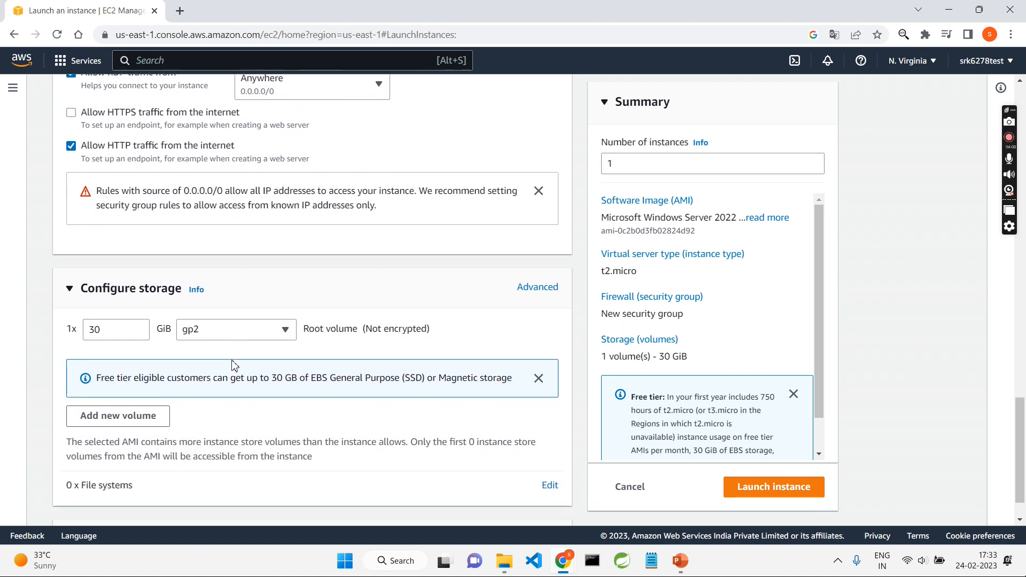
scroll(233, 365, "down", 1)
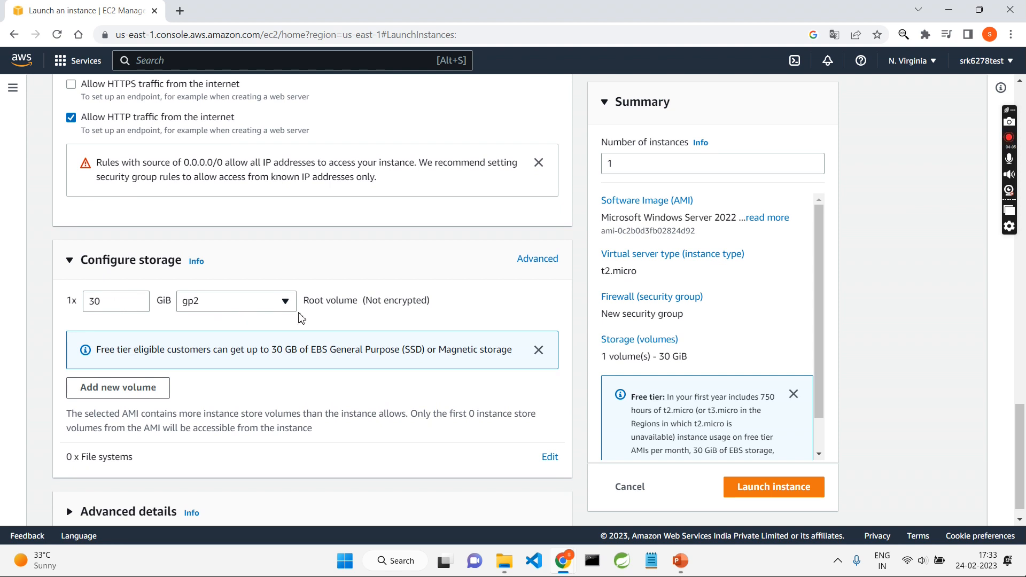
scroll(343, 314, "down", 1)
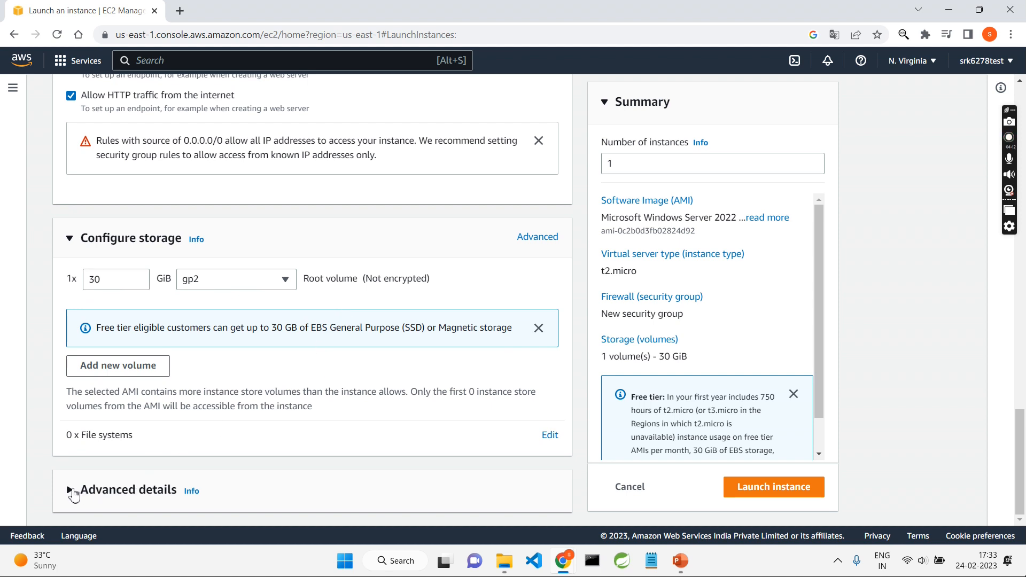
Expand the advanced details of the instance and look at the Elastic GPU choices without selecting one
left_click(73, 495)
scroll(221, 453, "down", 5)
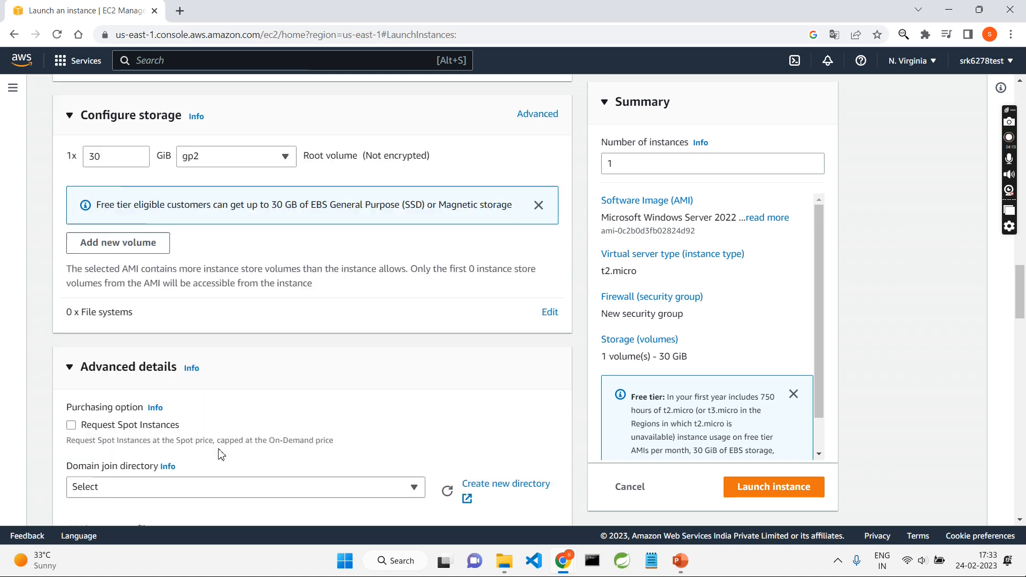
scroll(220, 453, "down", 3)
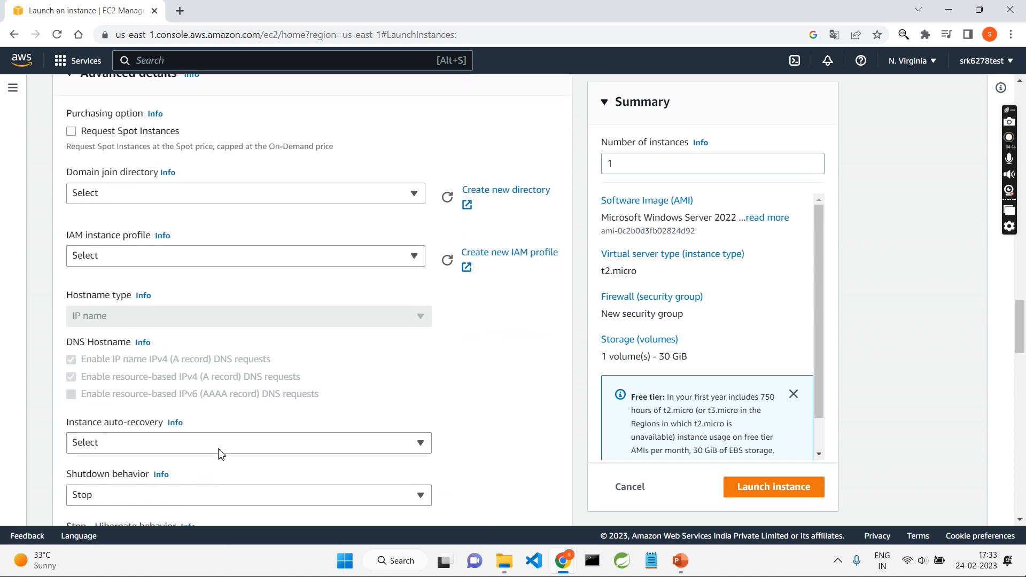
scroll(221, 453, "down", 3)
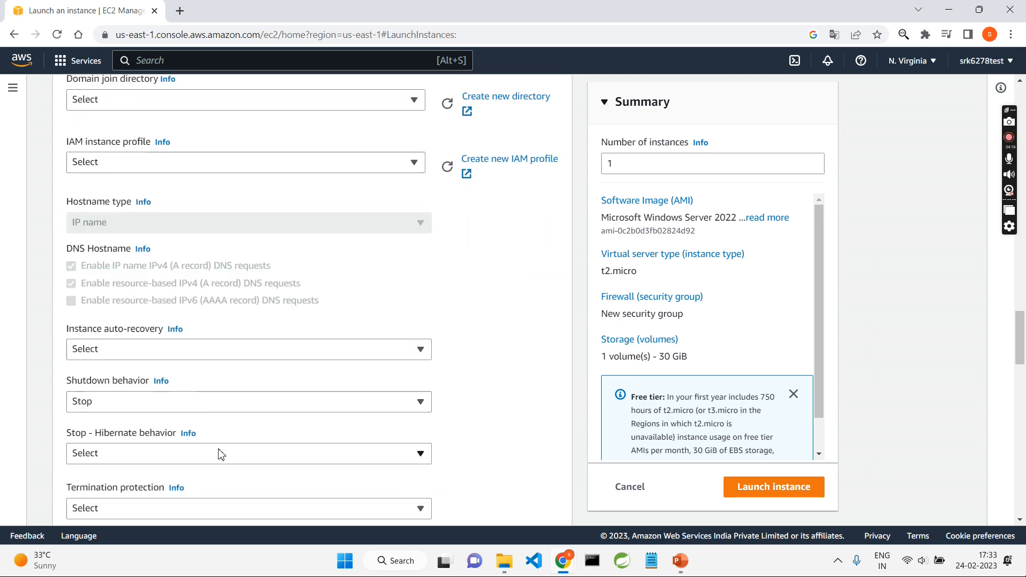
scroll(220, 453, "down", 3)
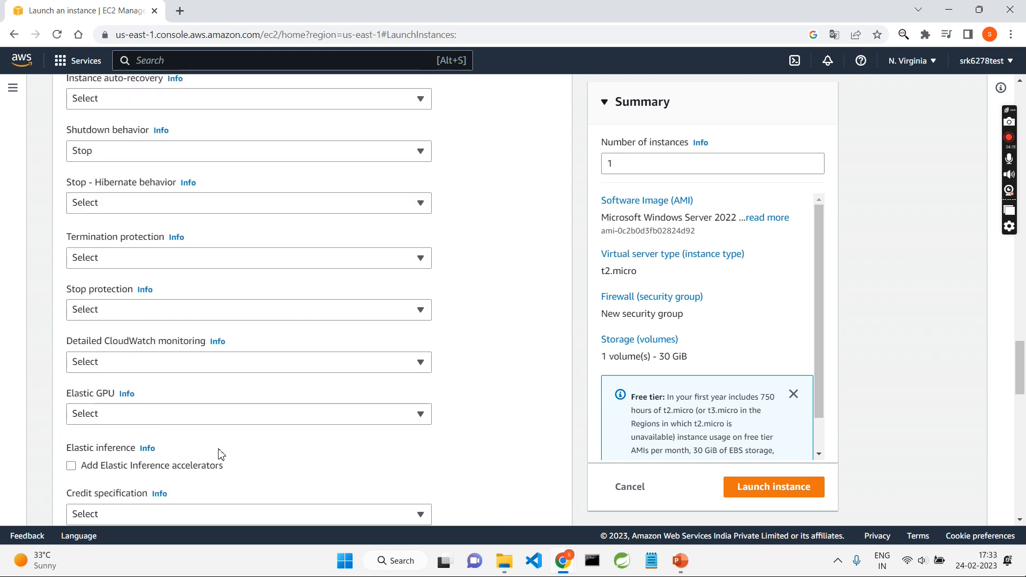
scroll(220, 453, "down", 2)
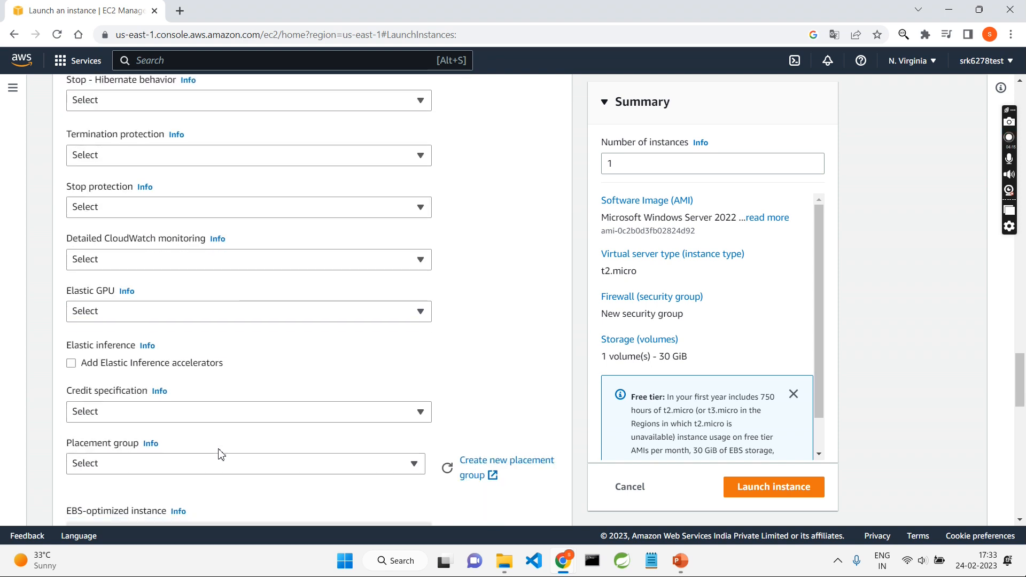
scroll(220, 453, "down", 1)
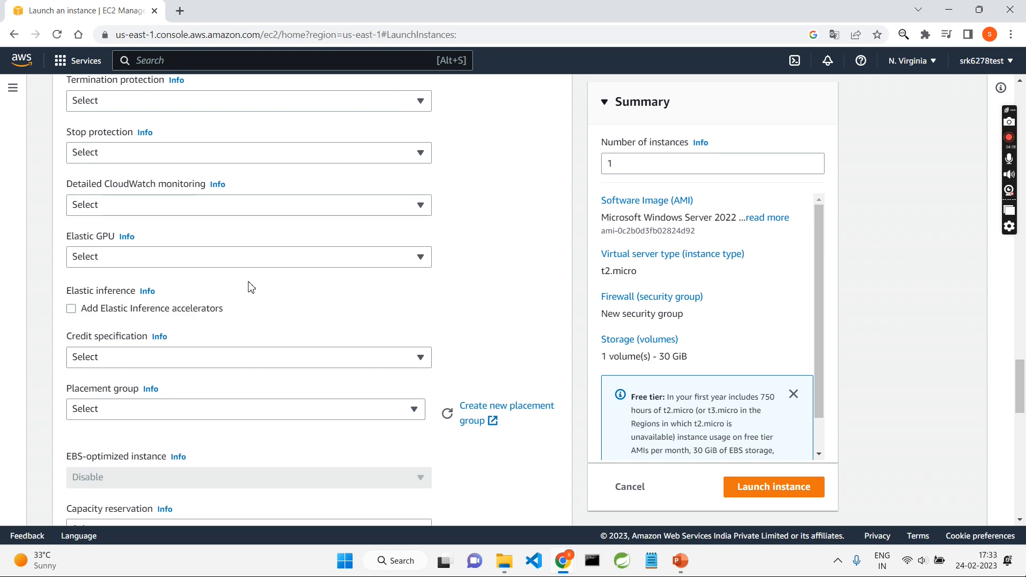
left_click(218, 258)
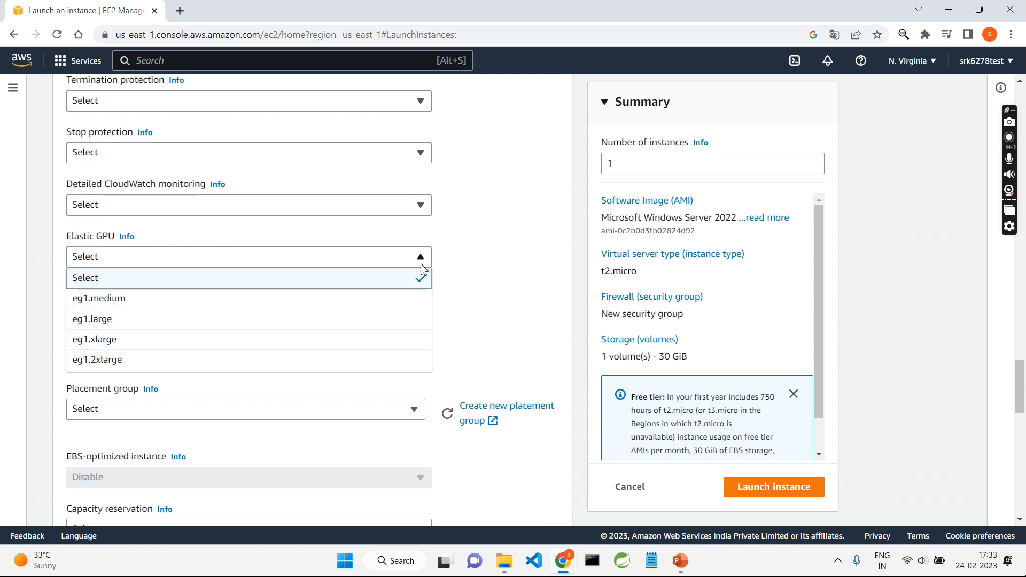
left_click(483, 269)
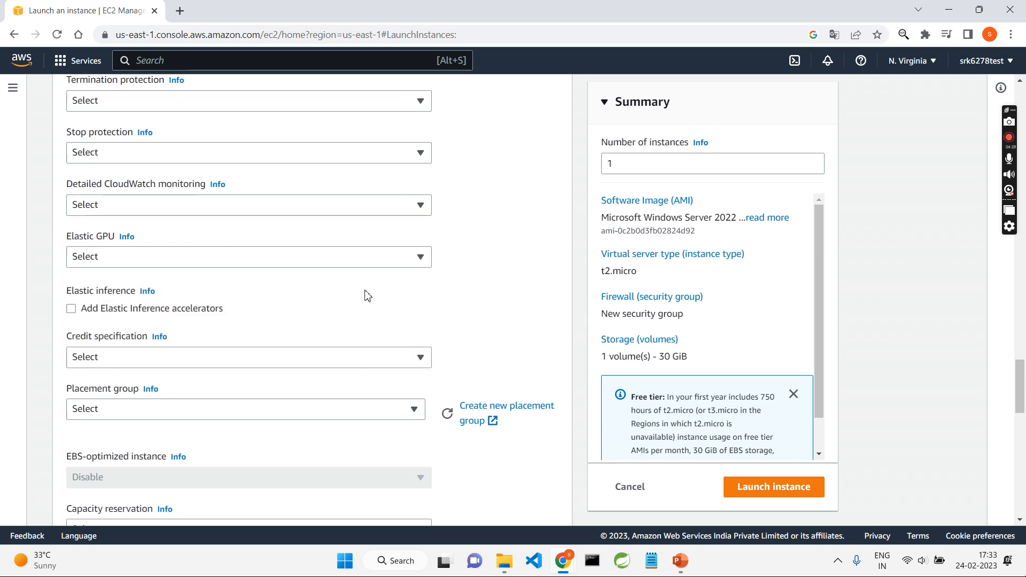
Examine the remaining advanced details, from shutdown behavior and placement group through metadata settings to user data
scroll(365, 294, "down", 2)
scroll(365, 294, "down", 5)
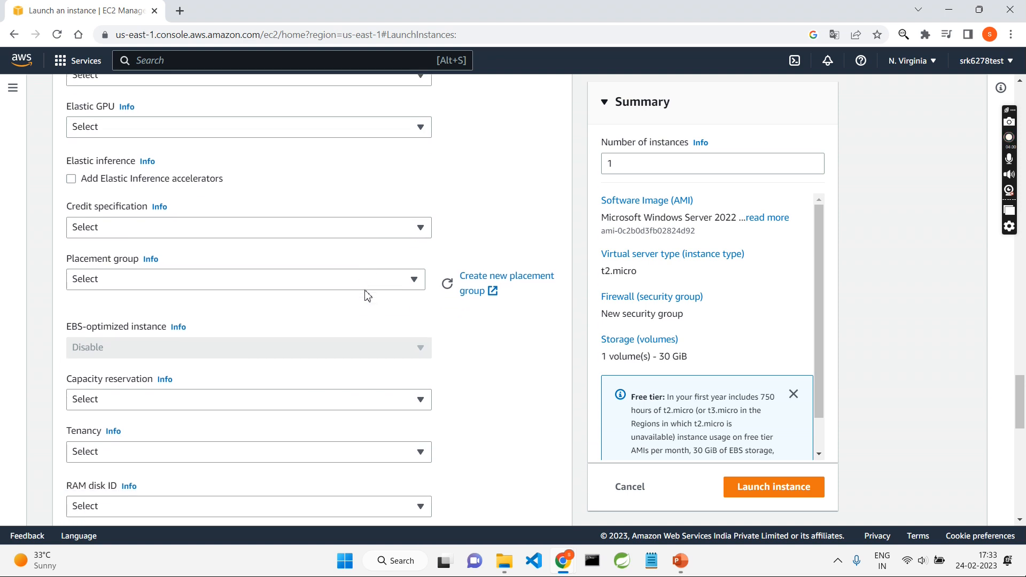
scroll(367, 294, "down", 7)
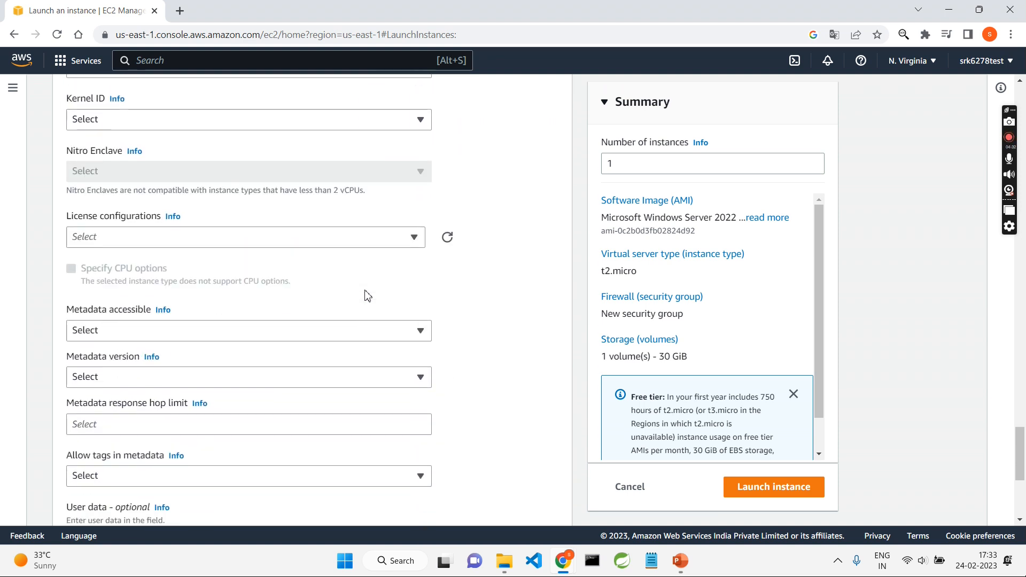
scroll(365, 294, "down", 1)
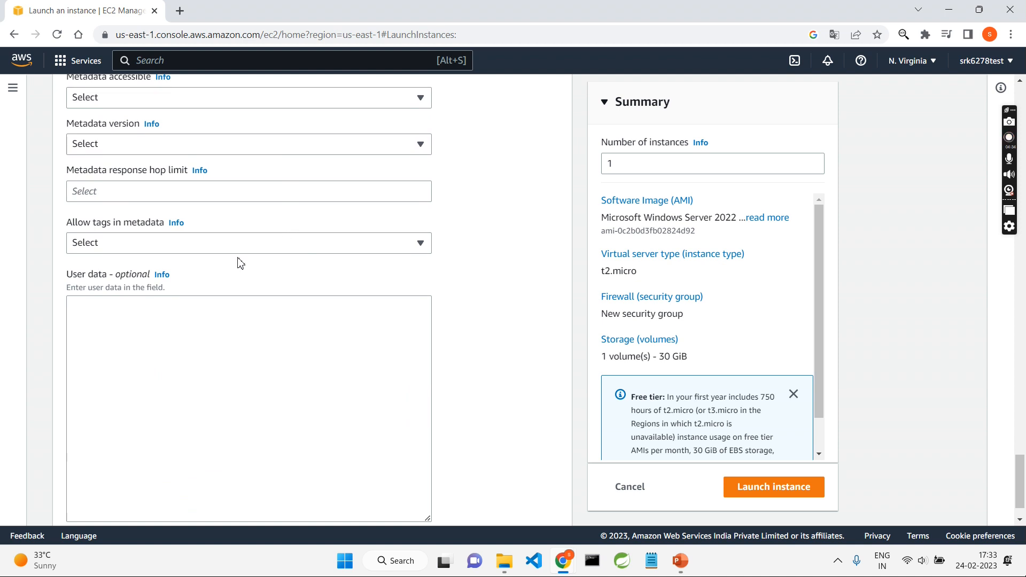
scroll(239, 241, "up", 3)
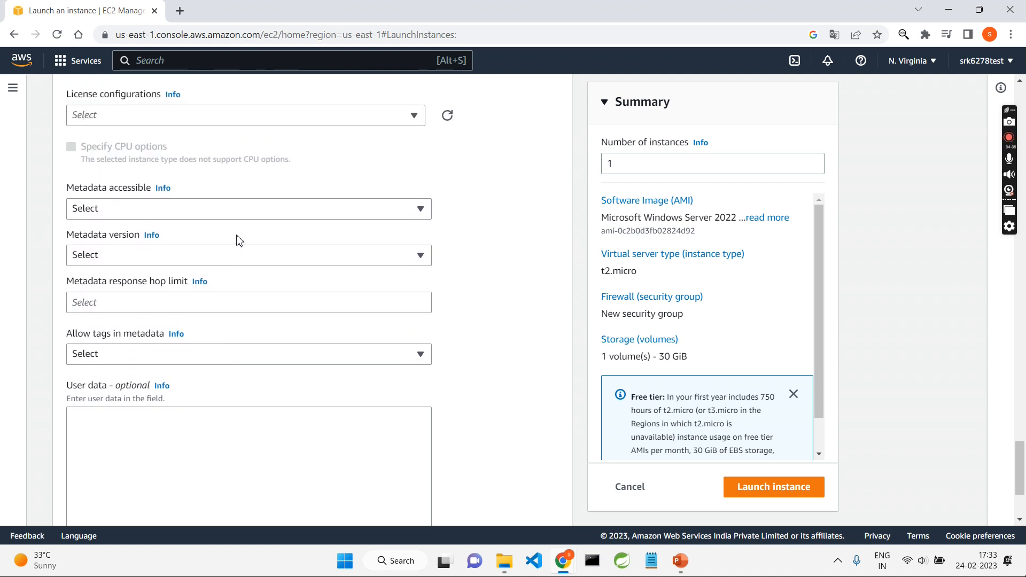
scroll(239, 241, "up", 5)
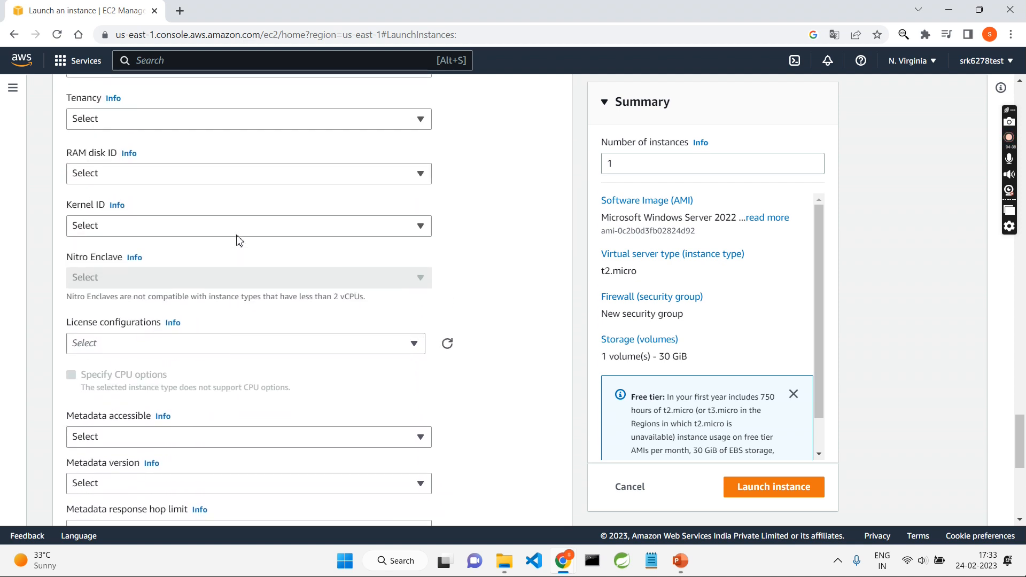
scroll(239, 241, "up", 5)
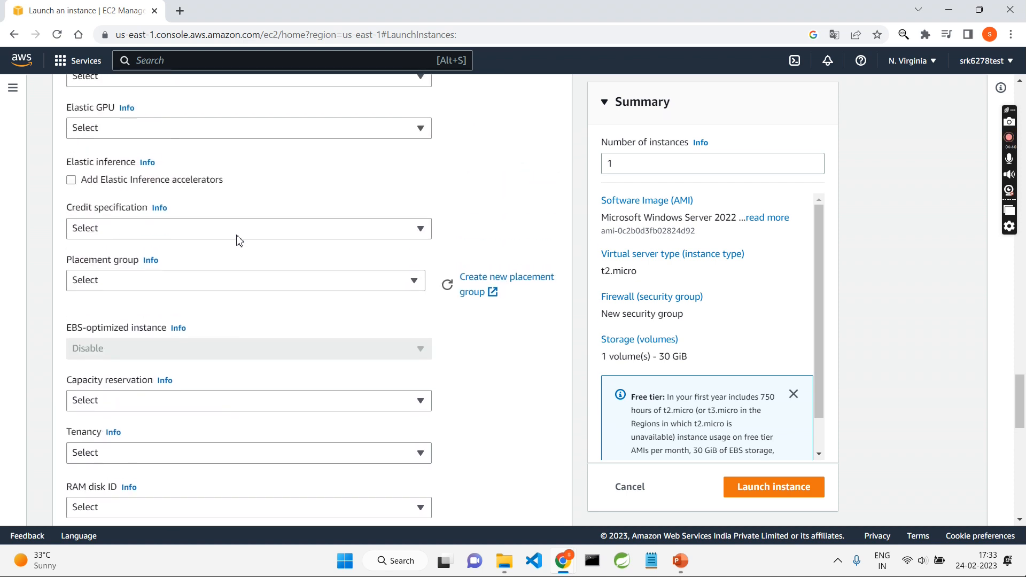
scroll(239, 241, "up", 5)
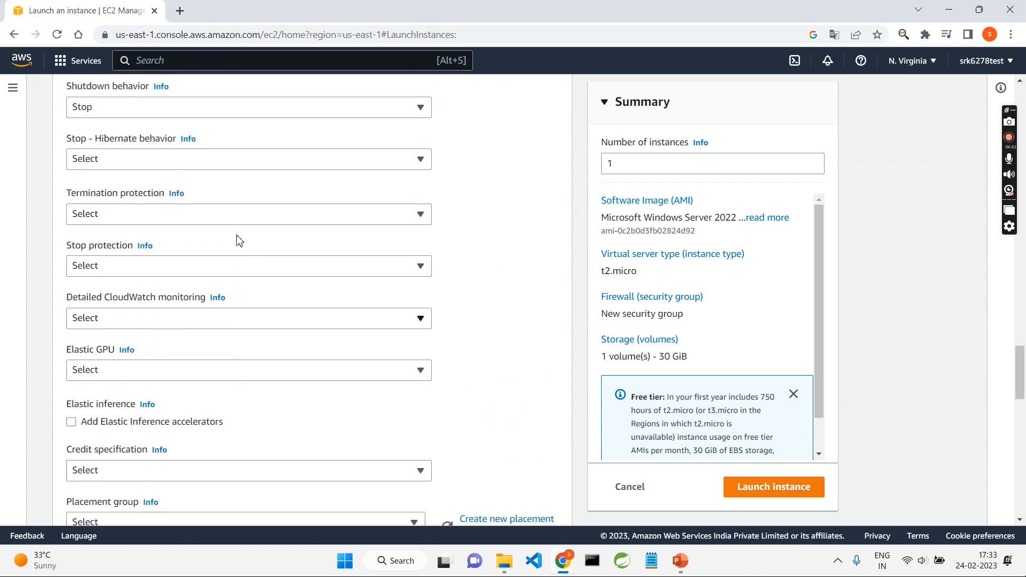
scroll(225, 260, "up", 4)
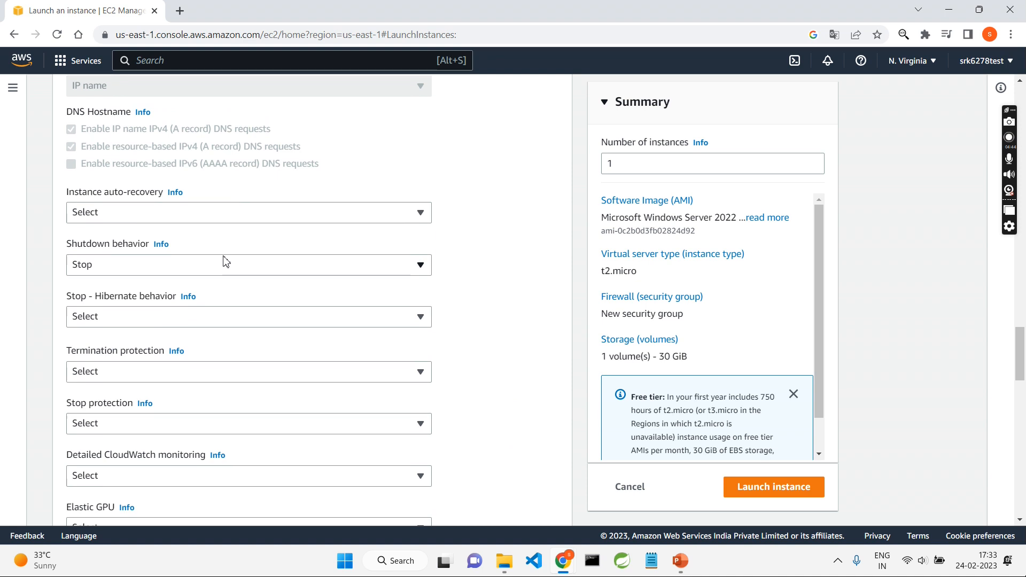
scroll(226, 261, "down", 1)
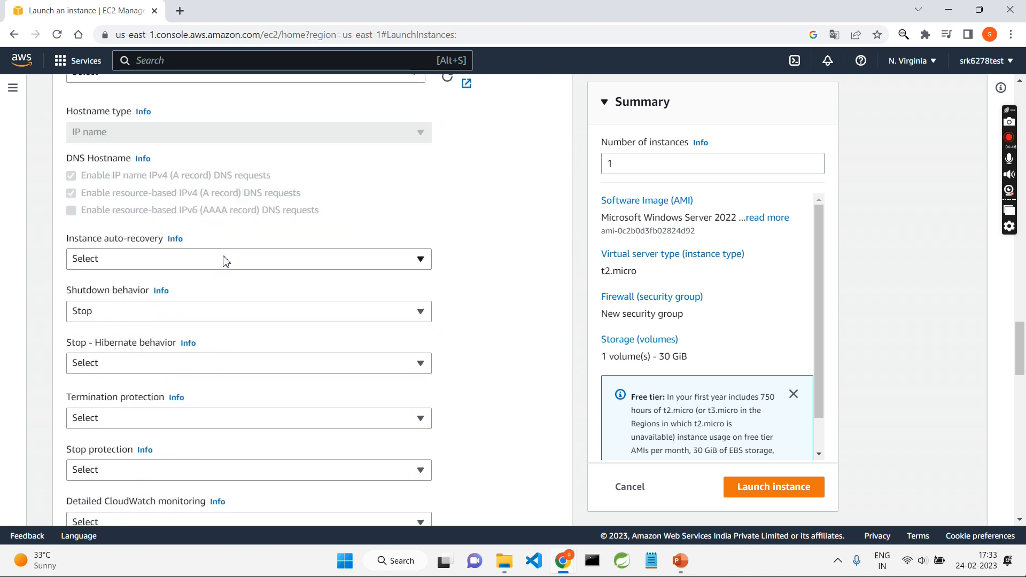
scroll(226, 261, "down", 20)
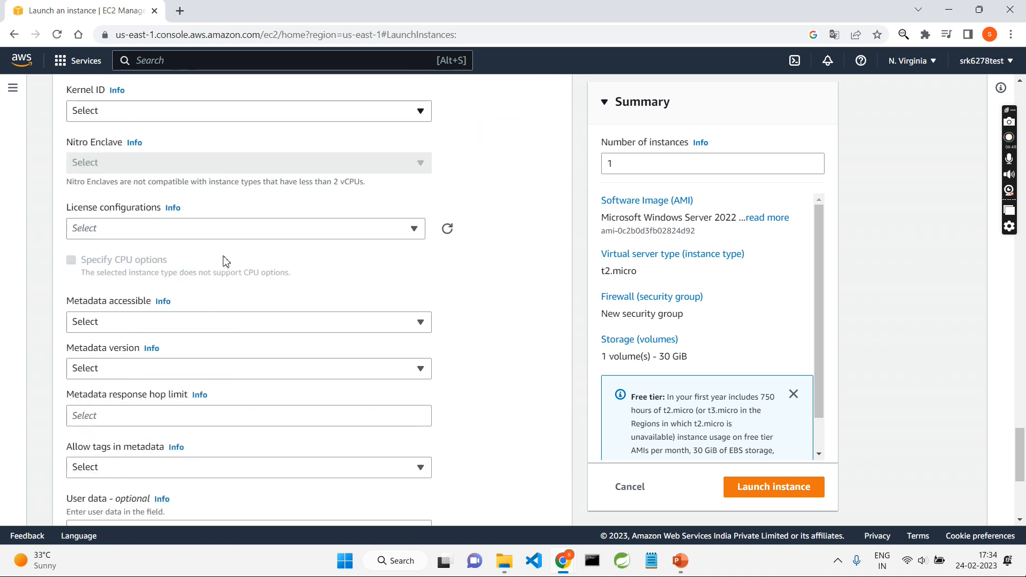
Leave the optional user data empty and launch the instance
left_click(101, 272)
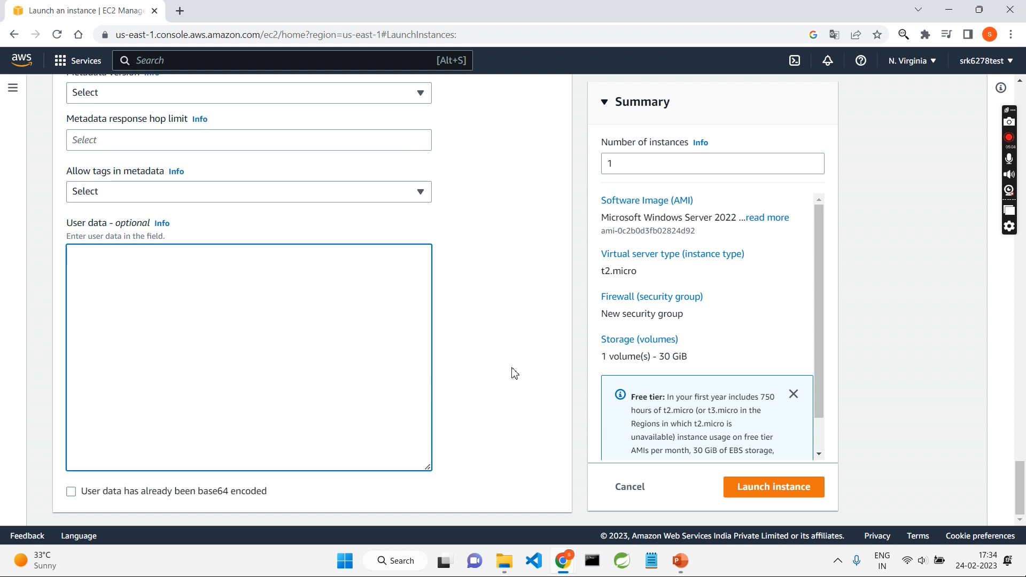
scroll(620, 298, "down", 1)
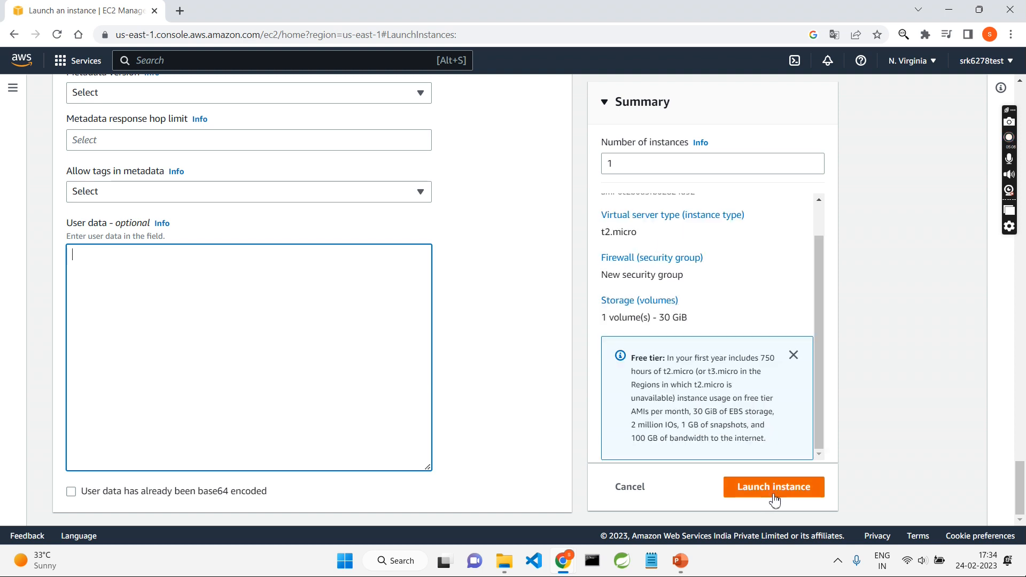
left_click(792, 488)
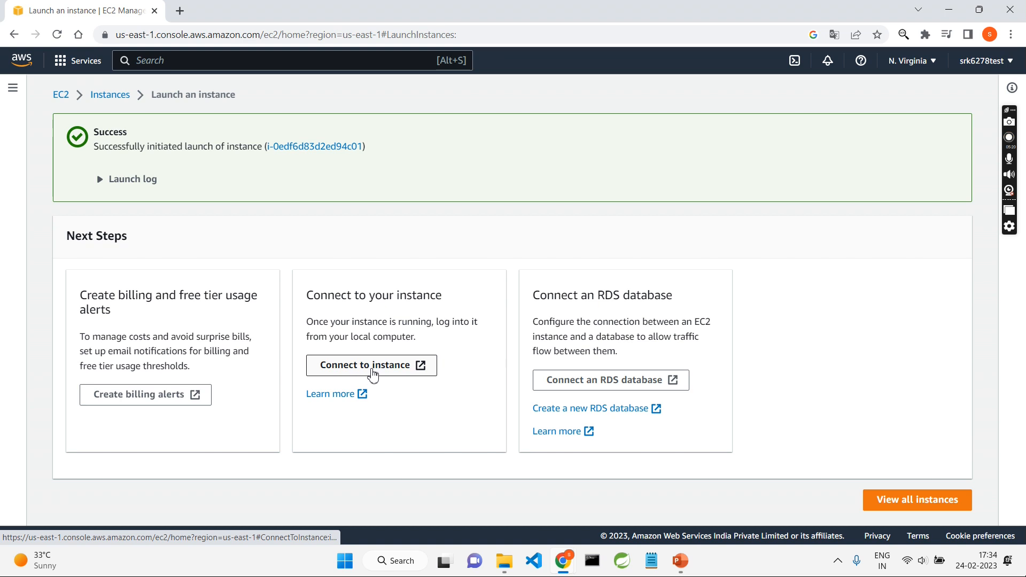
Open the connection options for the launched instance and choose the RDP client method
left_click(368, 374)
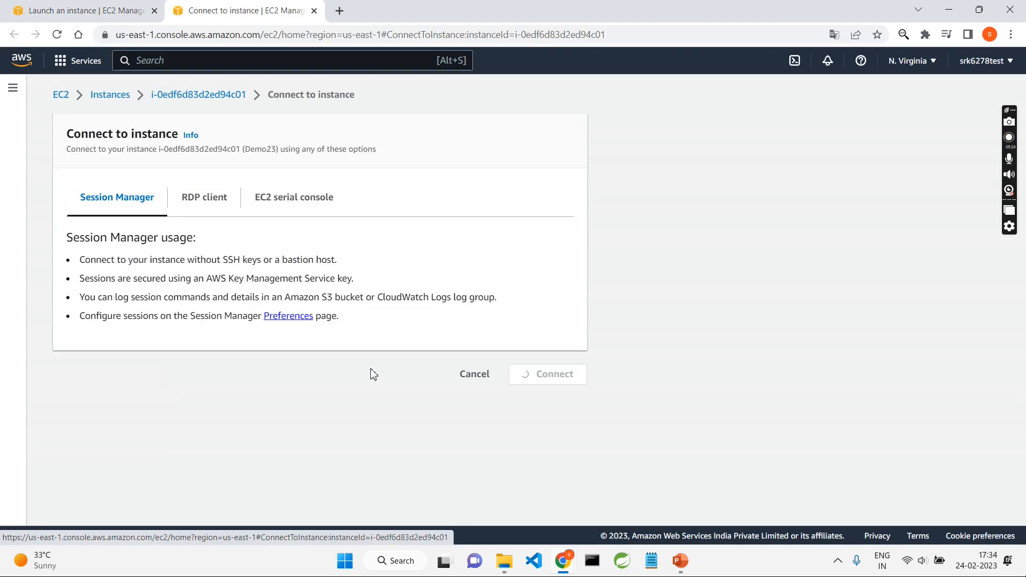
scroll(300, 273, "down", 1)
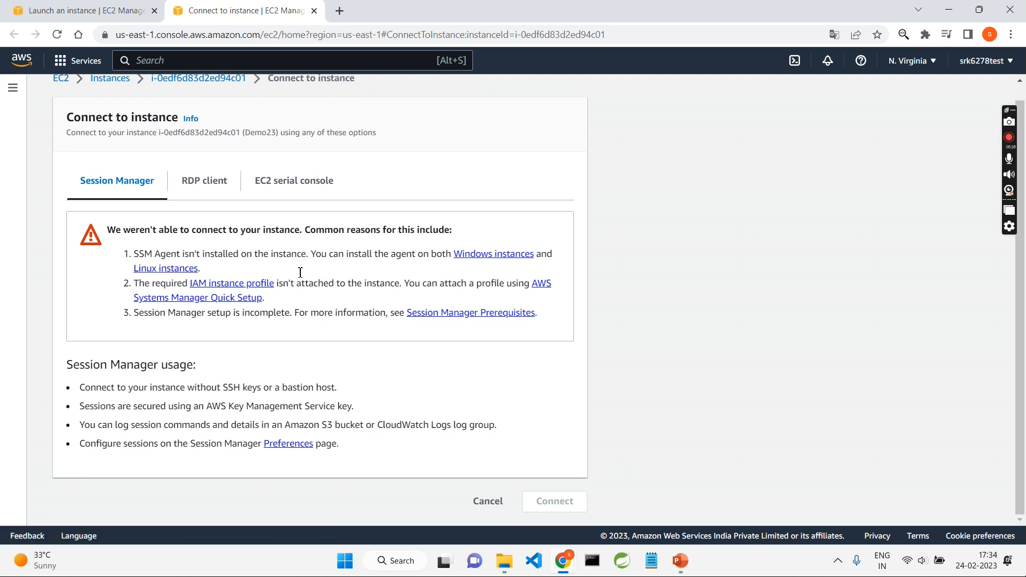
left_click(213, 187)
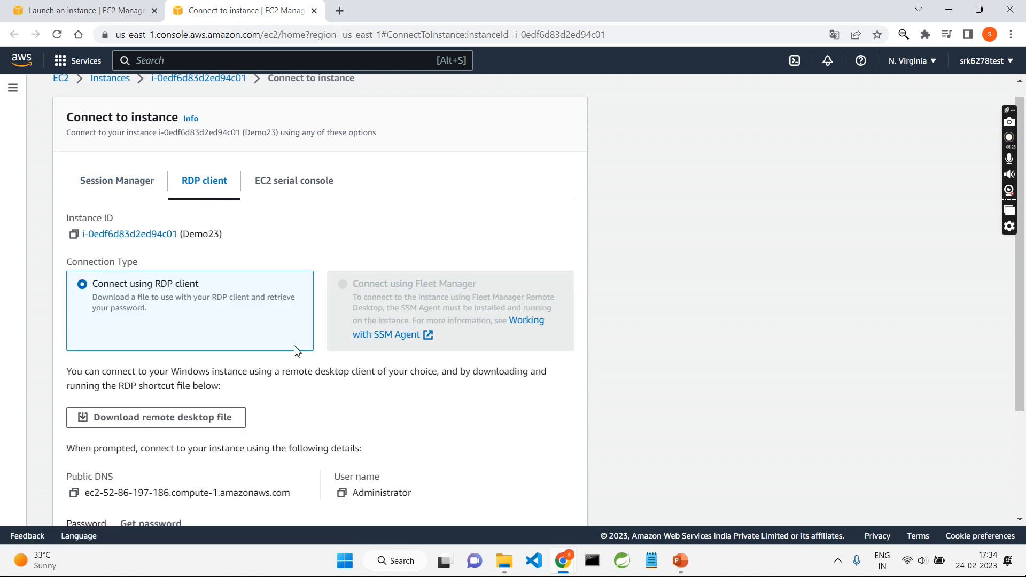
Download the instance's remote desktop file and save it as Demo23.rdp in the Downloads folder
scroll(297, 351, "down", 2)
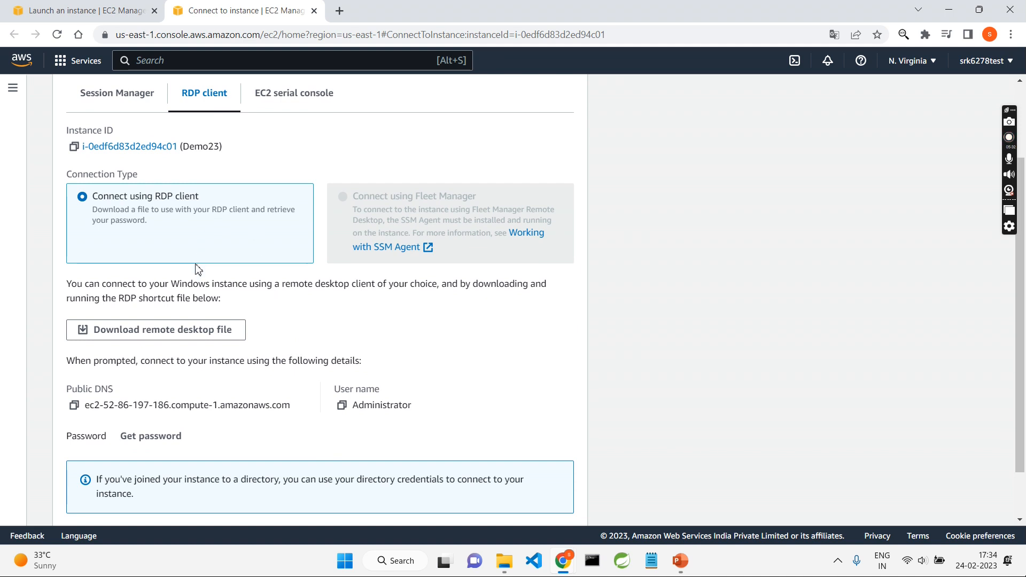
left_click(191, 337)
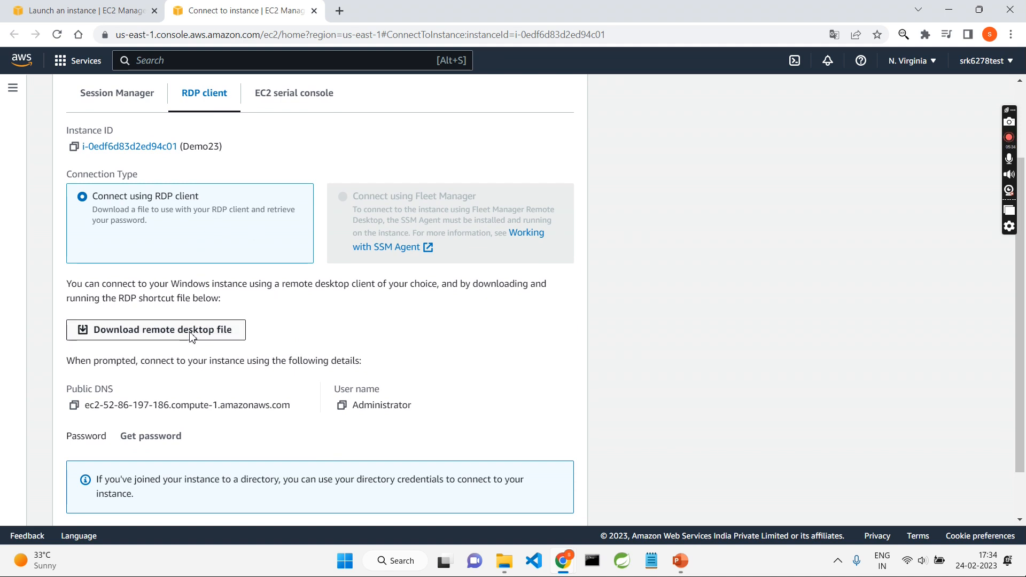
left_click(399, 299)
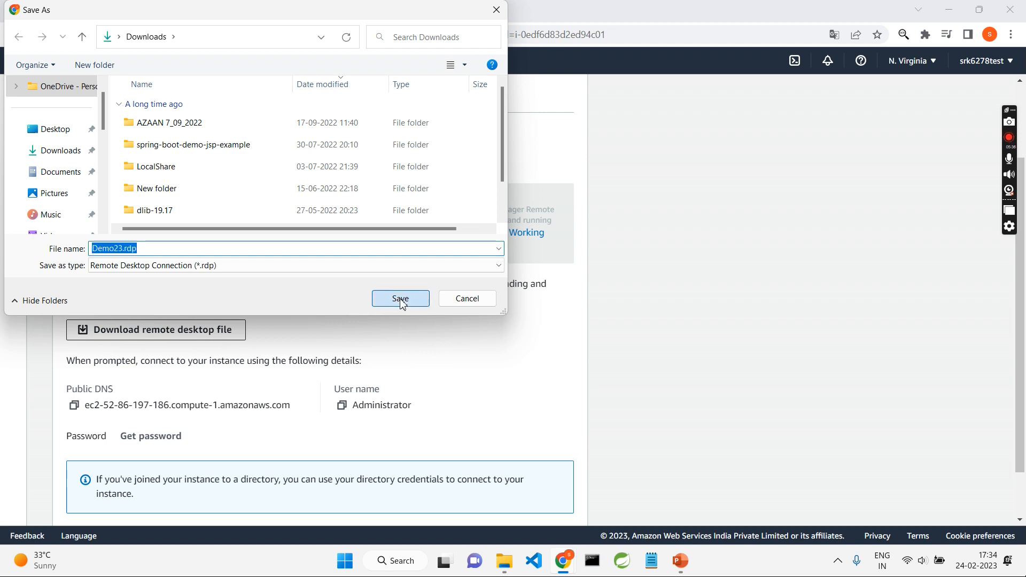
Try to retrieve and decrypt the instance's Windows password, and leave the password page
scroll(417, 362, "down", 2)
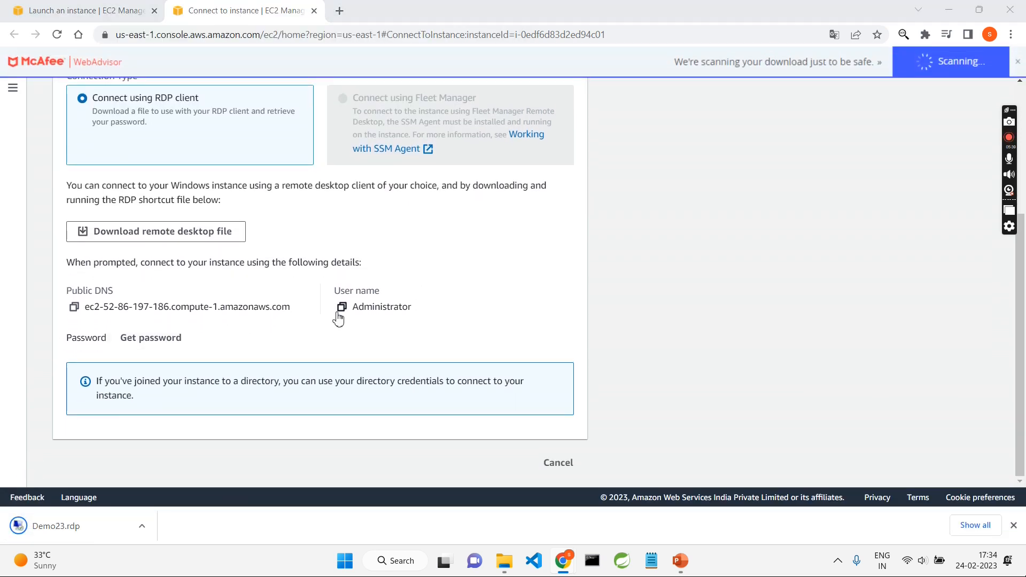
left_click(141, 343)
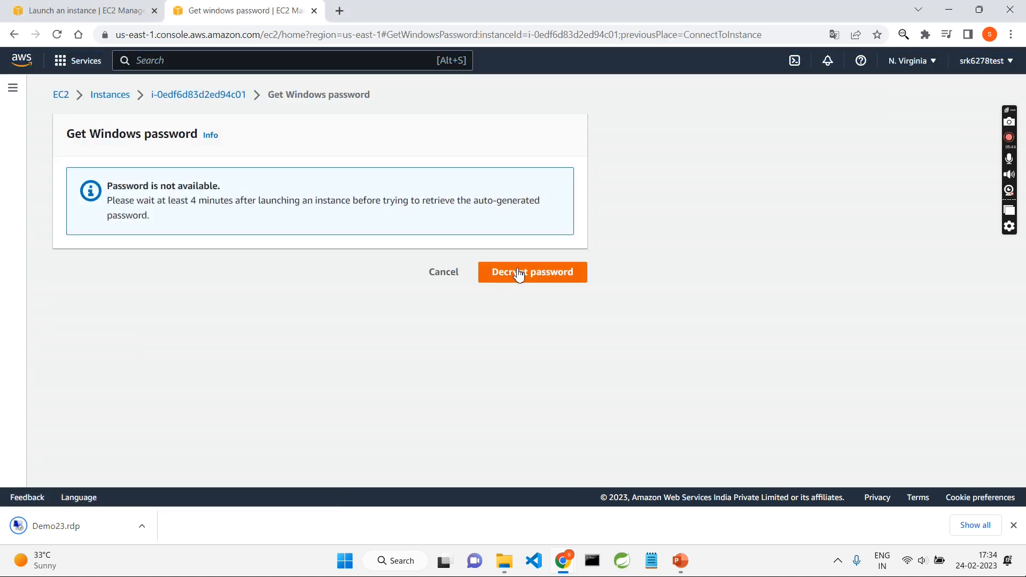
left_click(519, 273)
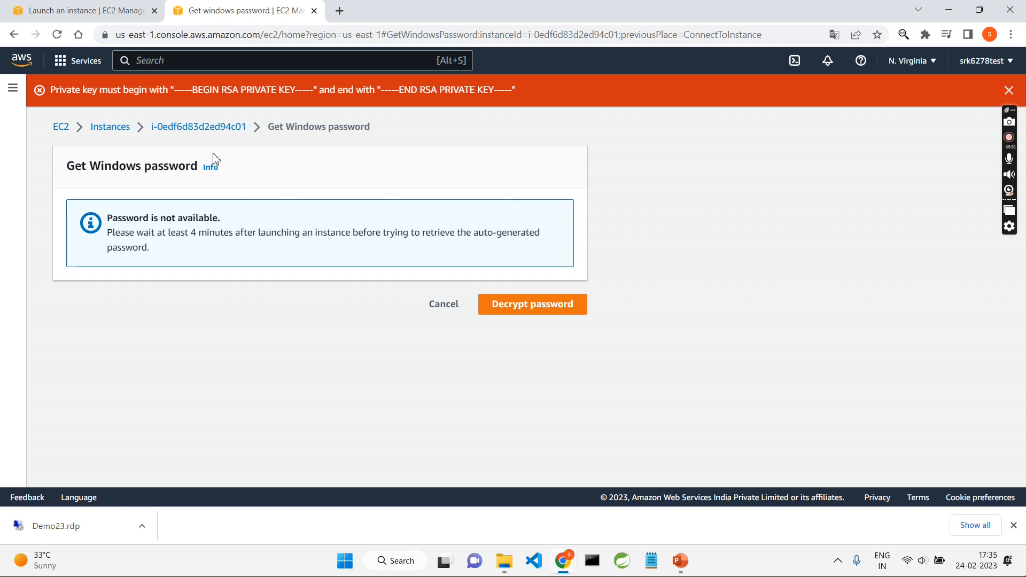
left_click(445, 308)
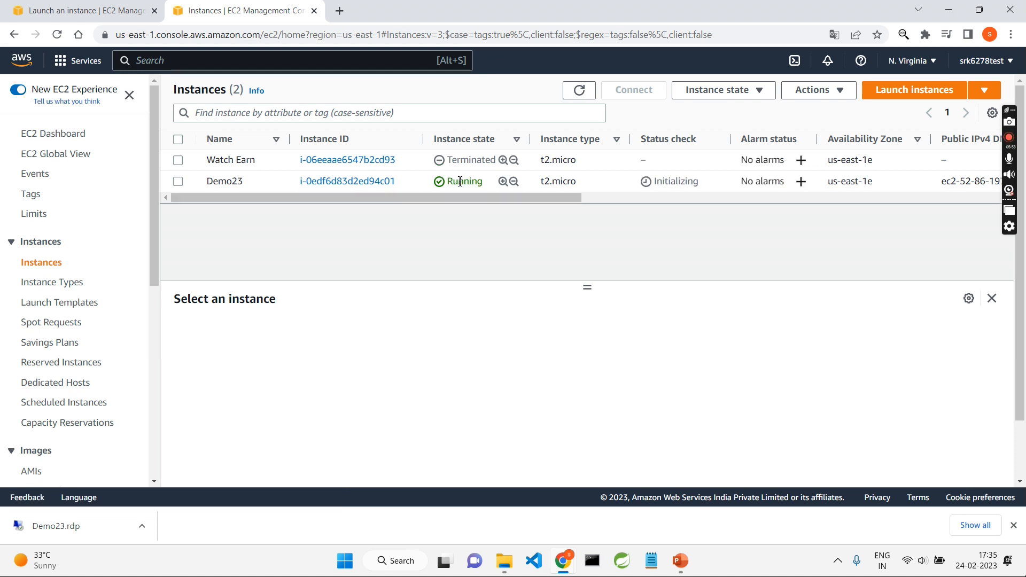
Select the Demo23 instance in the instances list and look through its details
left_click(232, 181)
scroll(337, 307, "down", 2)
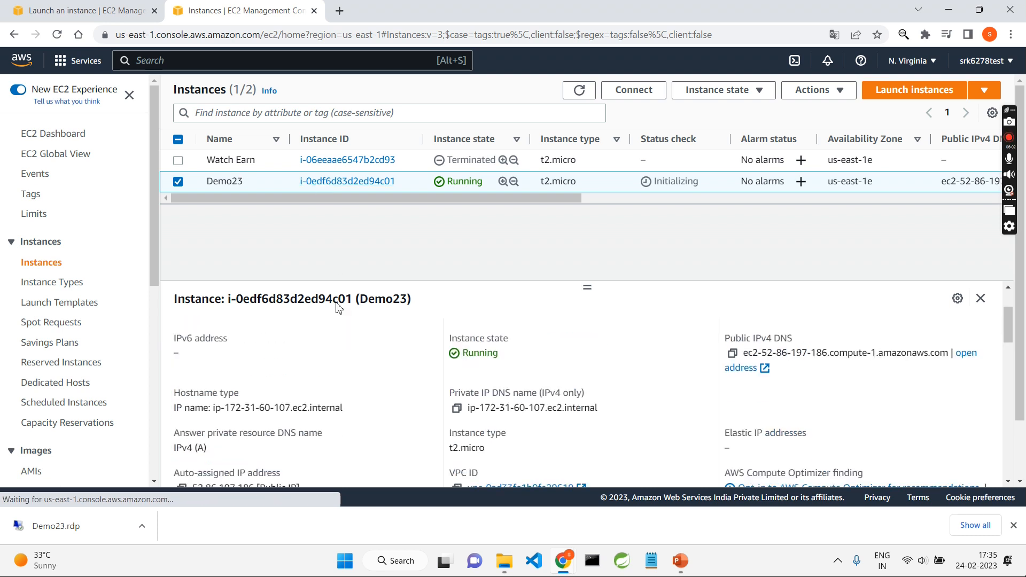
Try to get the Windows password for Demo23 from its RDP client connection options, and leave the password page
scroll(342, 320, "up", 2)
scroll(355, 373, "down", 2)
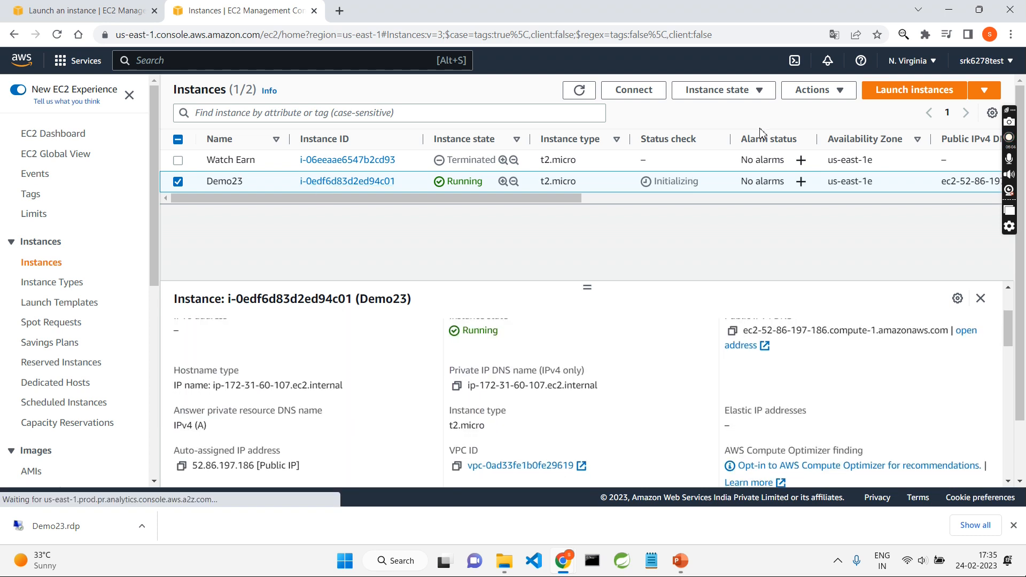
left_click(655, 96)
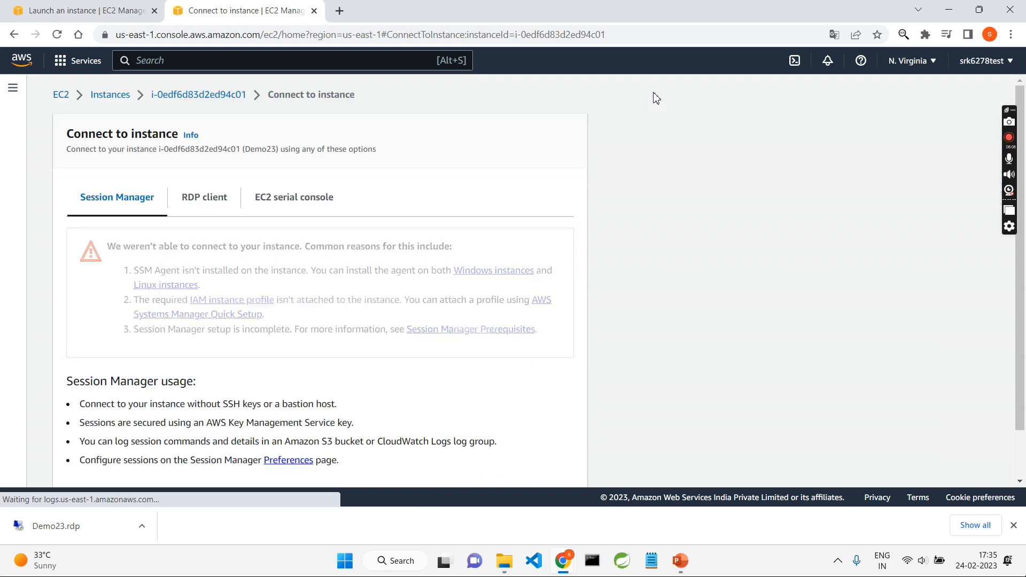
scroll(221, 212, "down", 1)
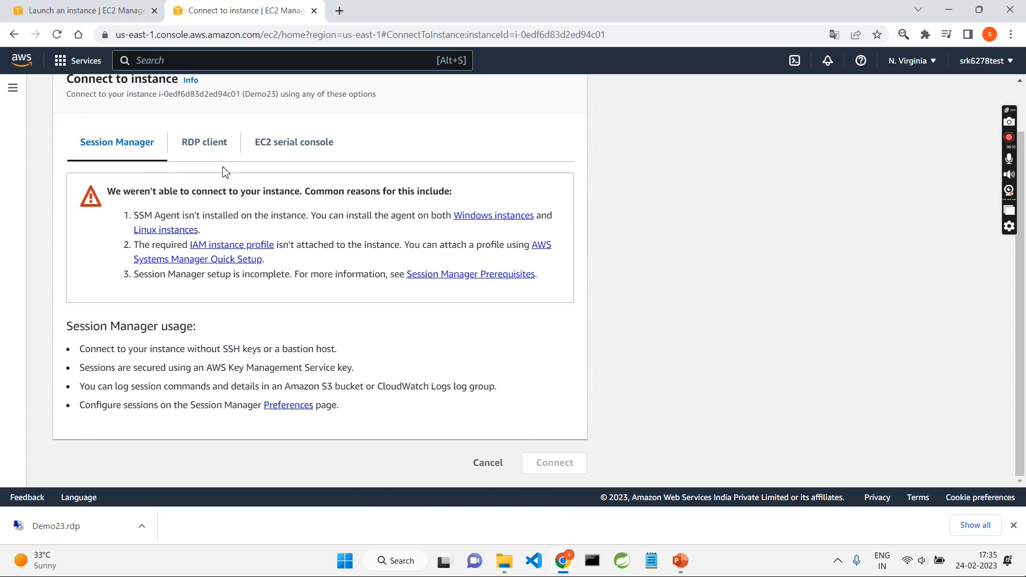
left_click(203, 142)
scroll(294, 367, "down", 2)
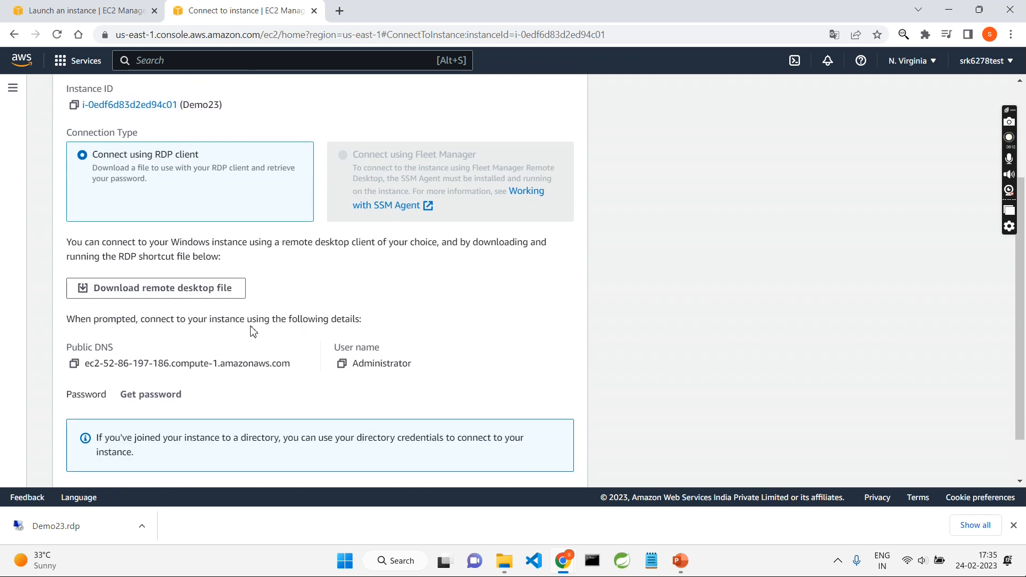
scroll(253, 331, "down", 1)
scroll(245, 364, "down", 1)
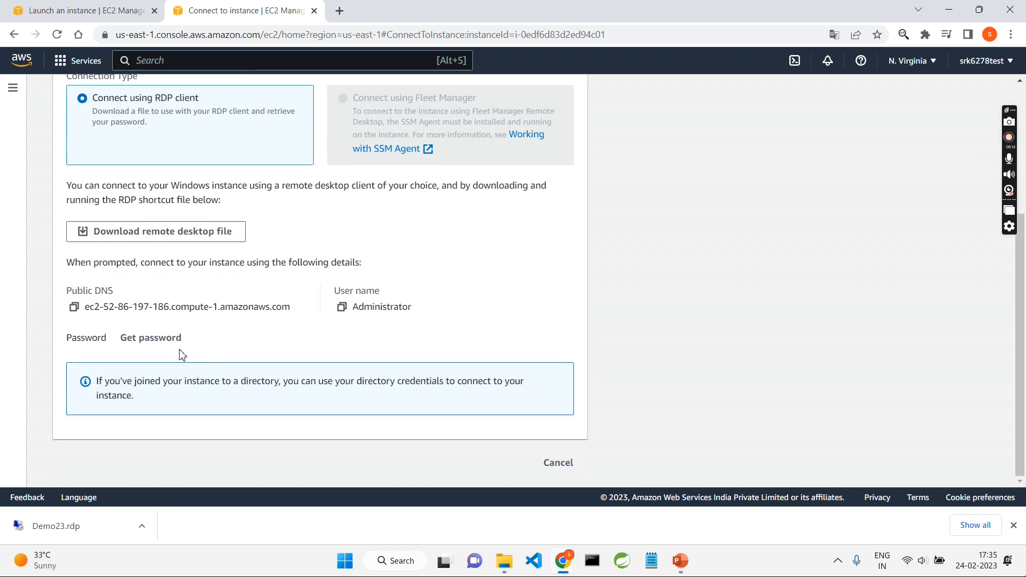
left_click(153, 340)
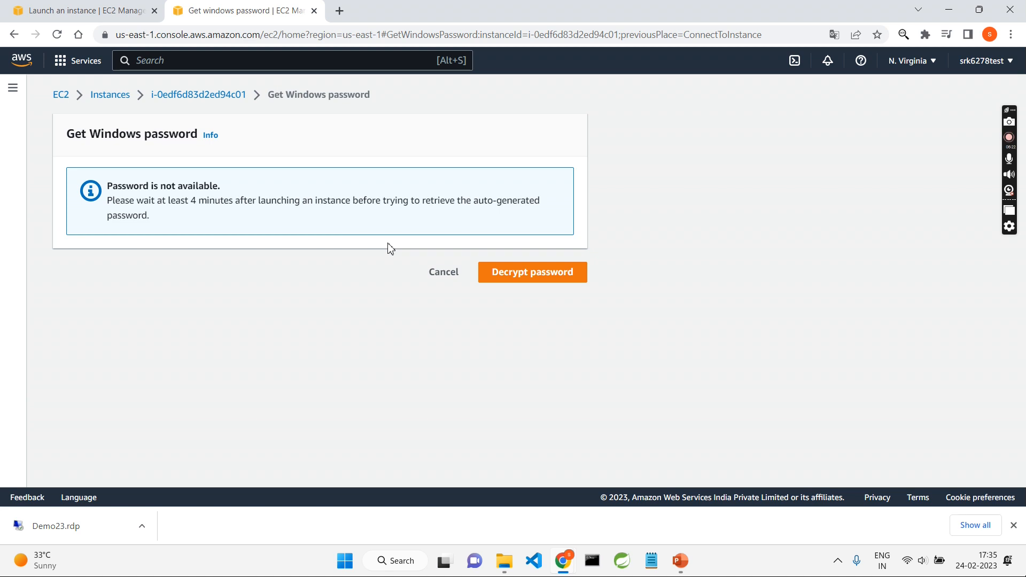
left_click(442, 276)
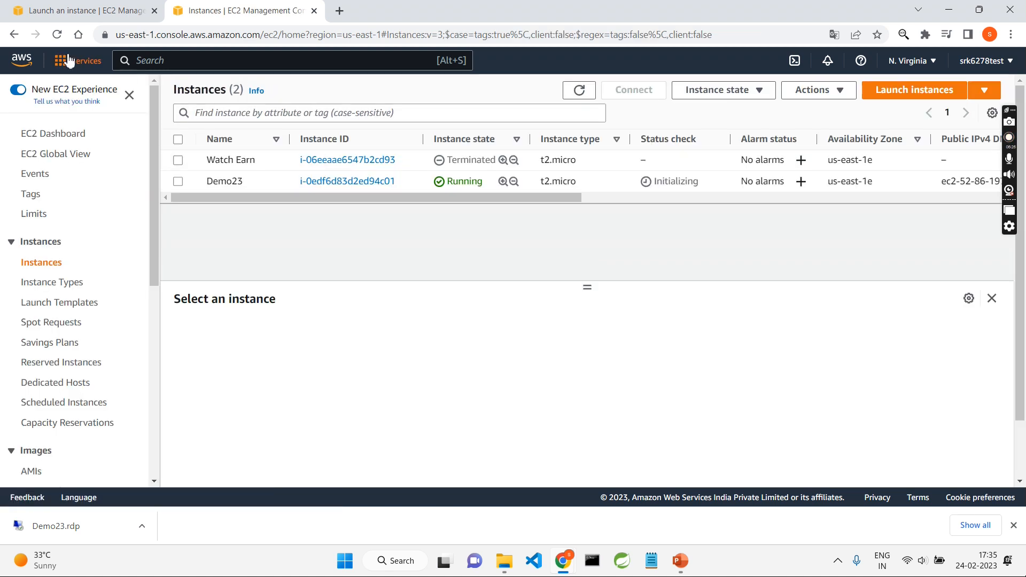
Reload the instances list, try again to get Demo23's Windows password through the RDP client method, and cancel
left_click(56, 34)
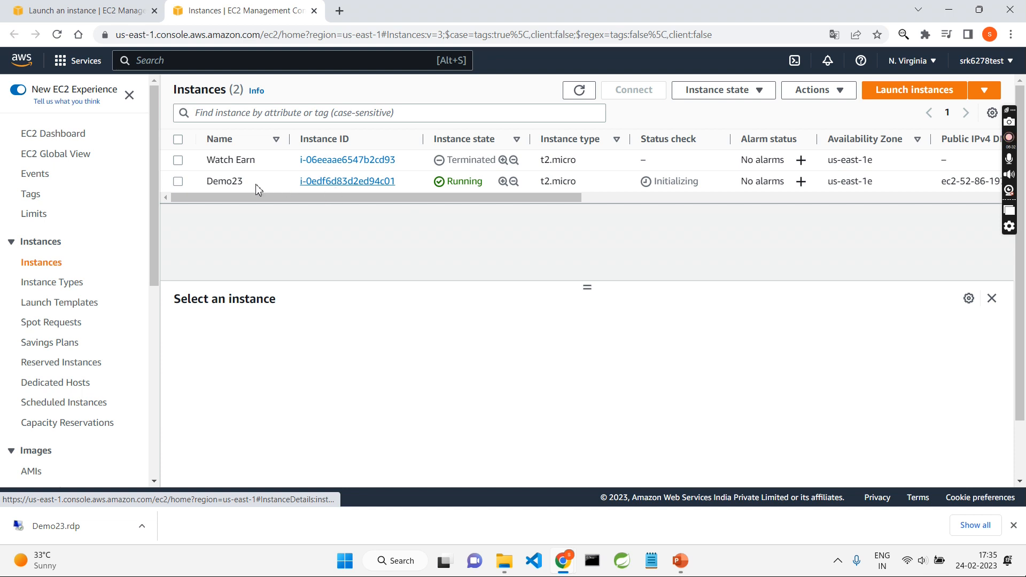
left_click(177, 183)
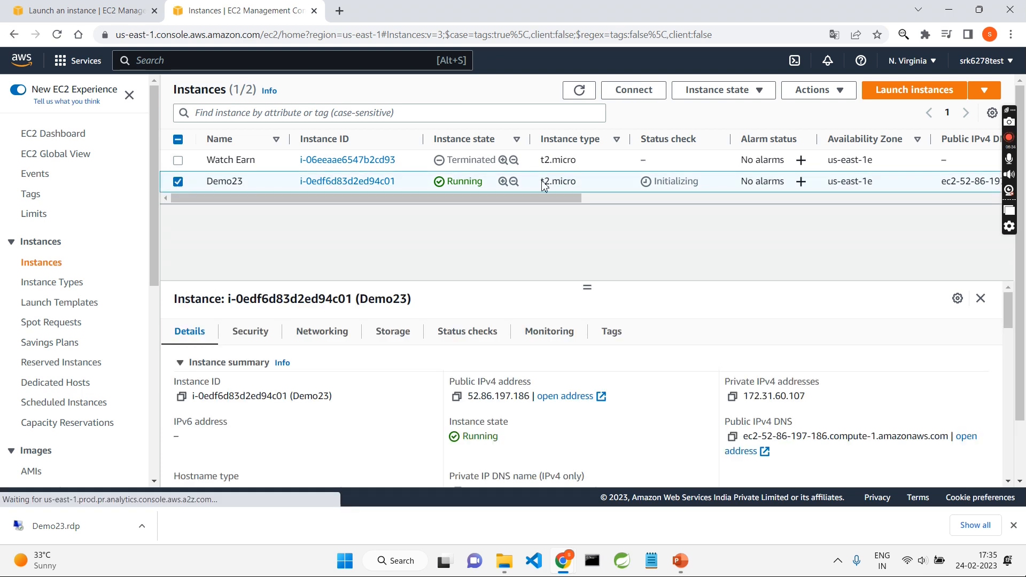
left_click(652, 94)
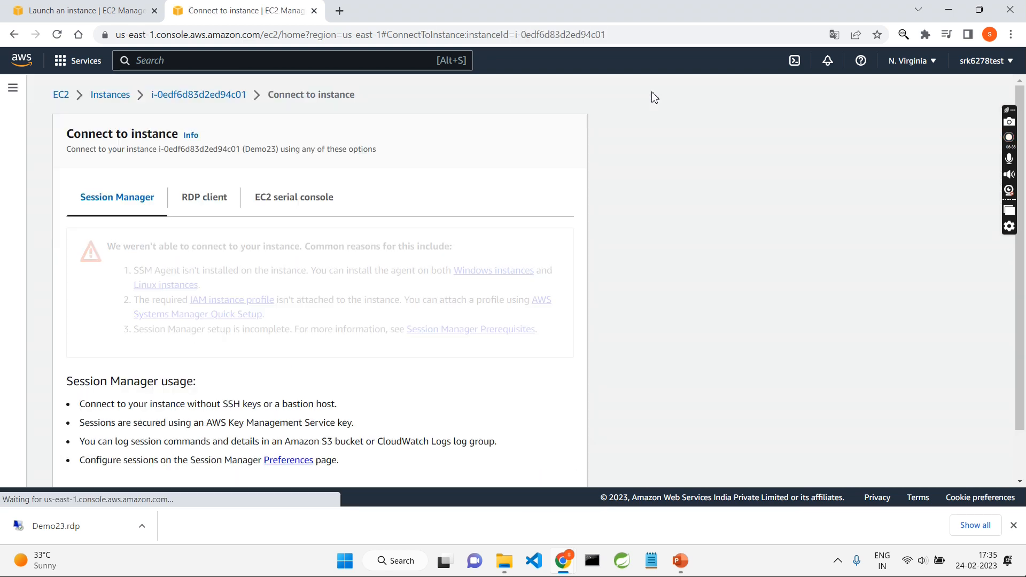
left_click(199, 194)
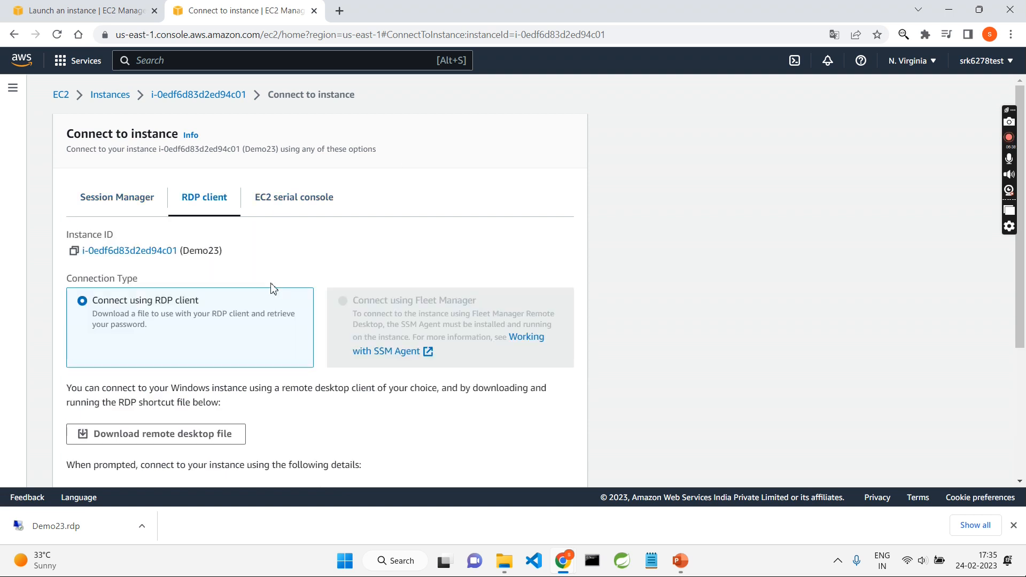
scroll(415, 348, "down", 4)
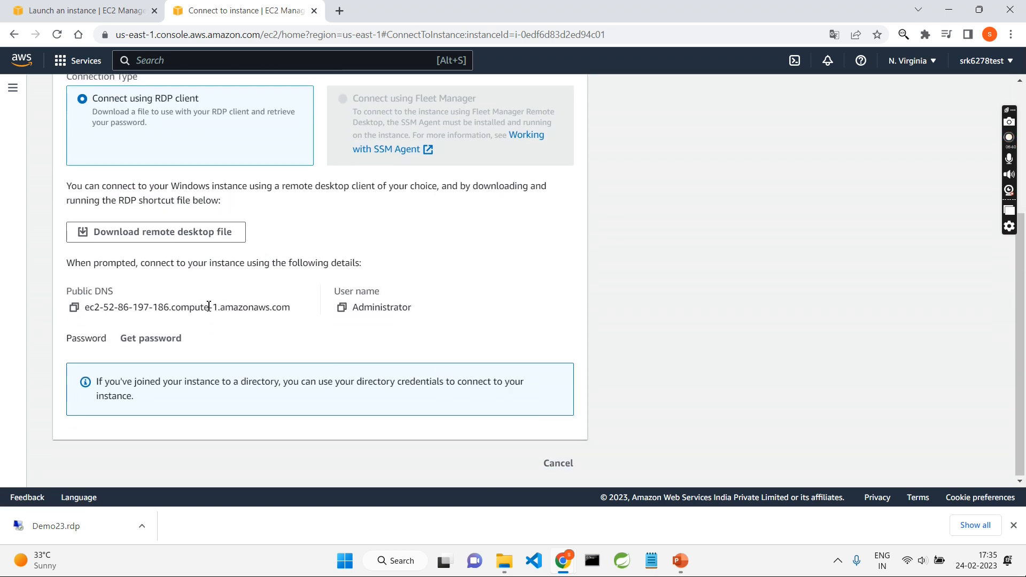
left_click(152, 338)
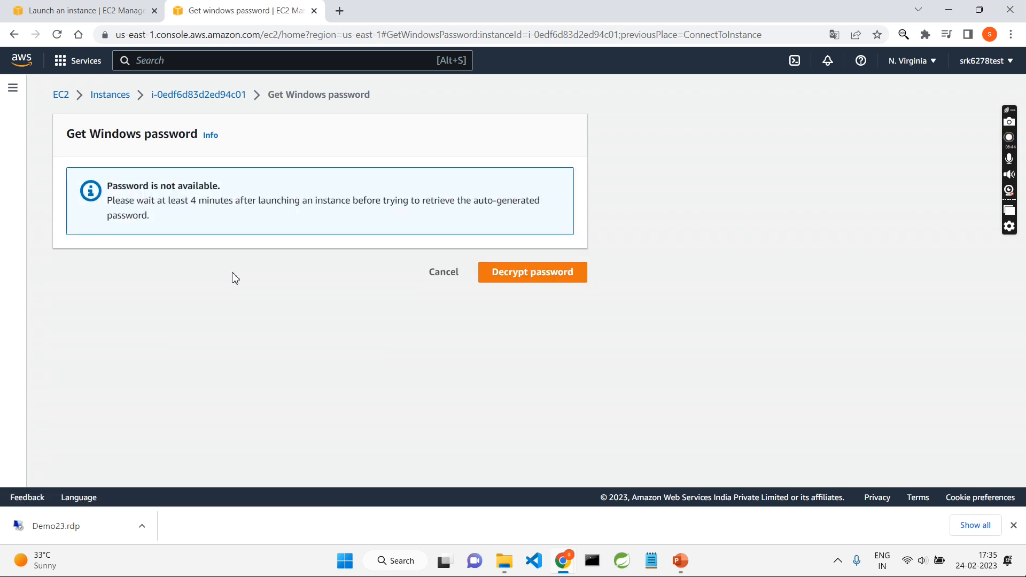
left_click(442, 273)
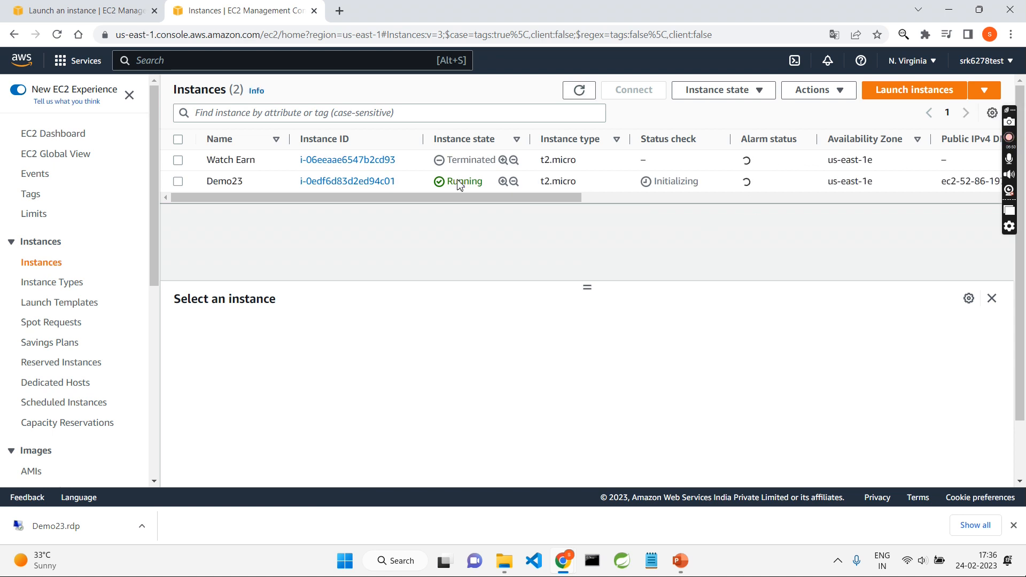
Reload the instances list repeatedly to check the status check of the Demo23 instance
left_click(59, 35)
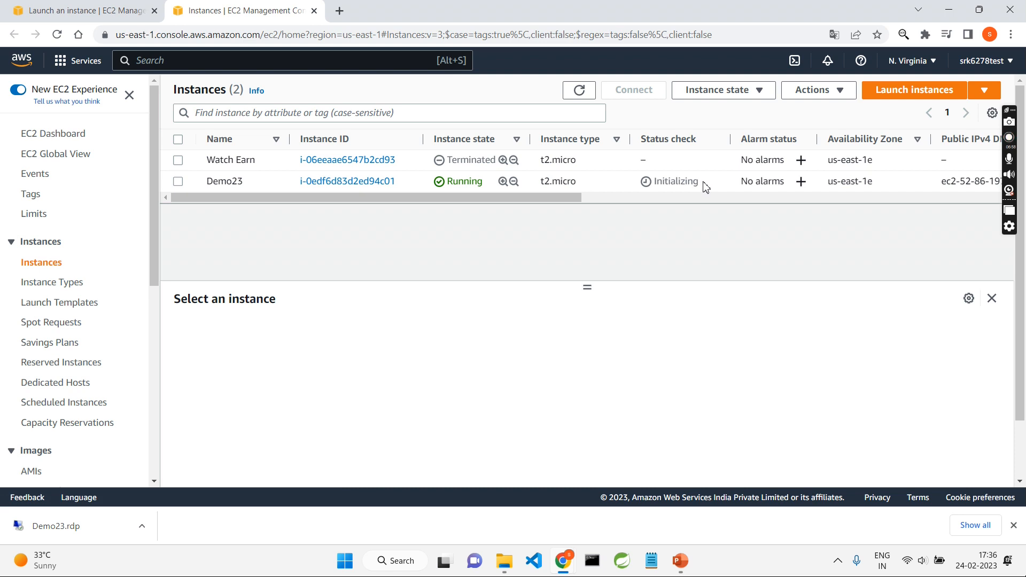
left_click_drag(704, 185, 653, 183)
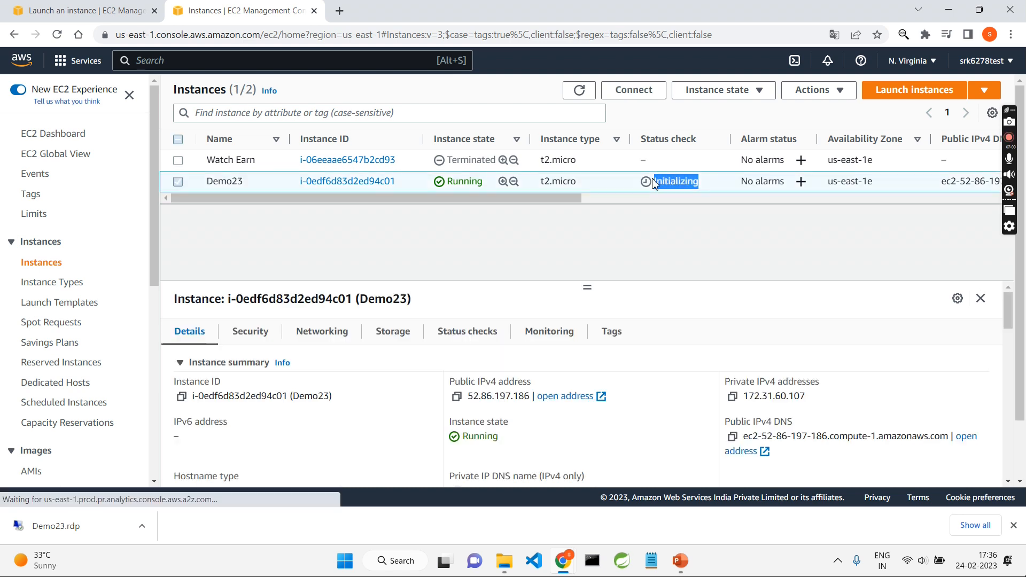
left_click(57, 35)
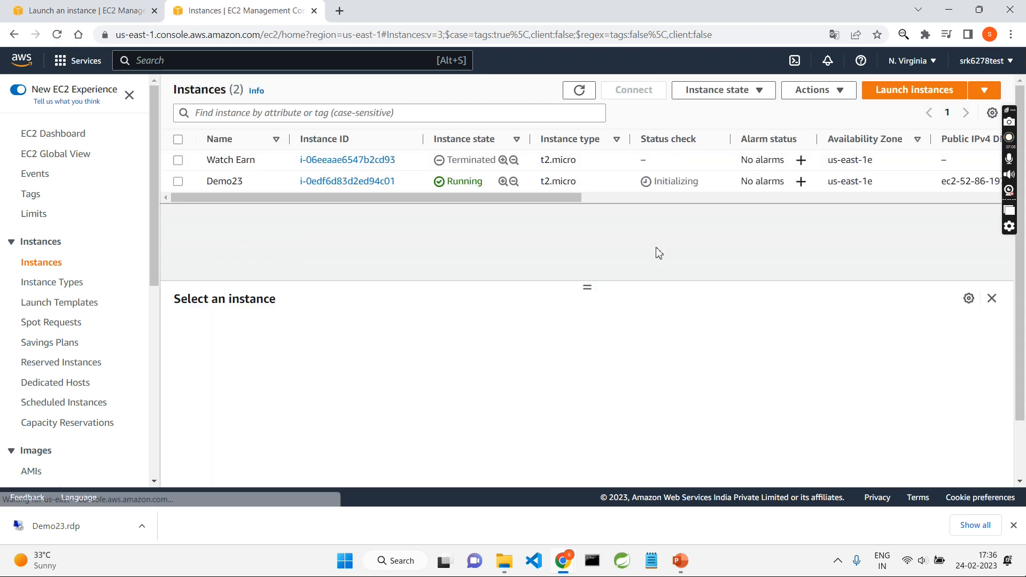
left_click(57, 35)
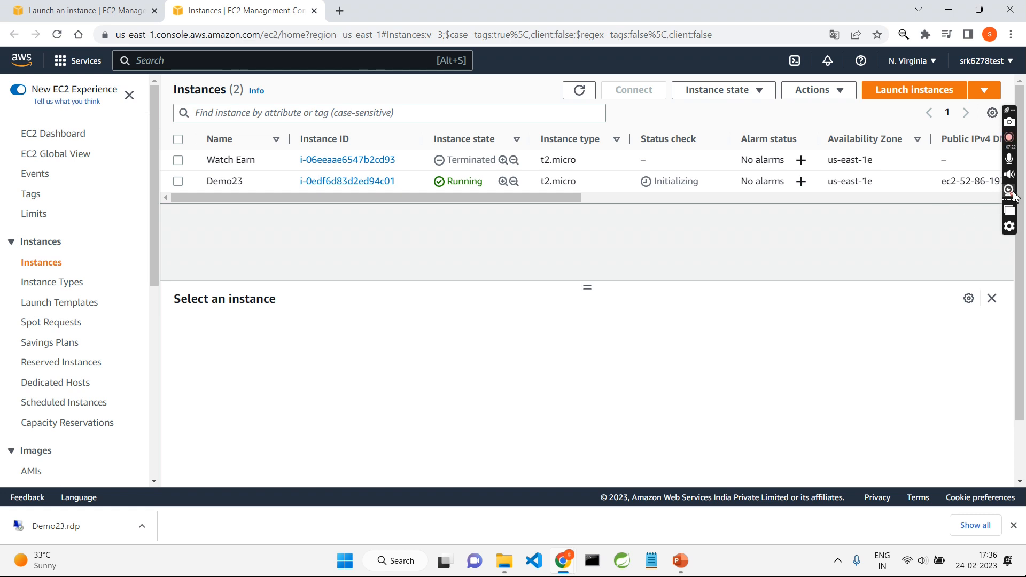
left_click(58, 34)
left_click(1010, 193)
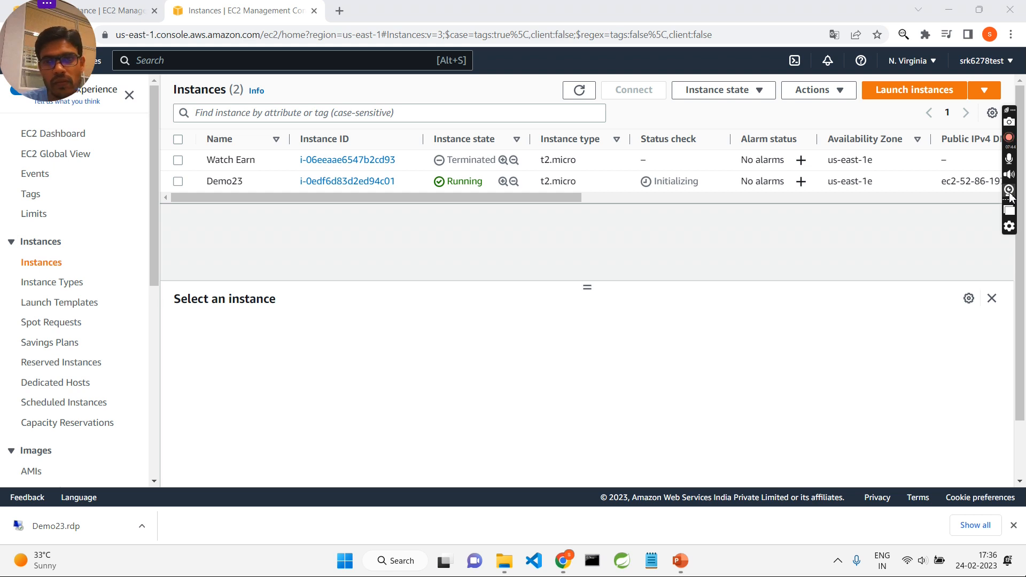
left_click(1009, 194)
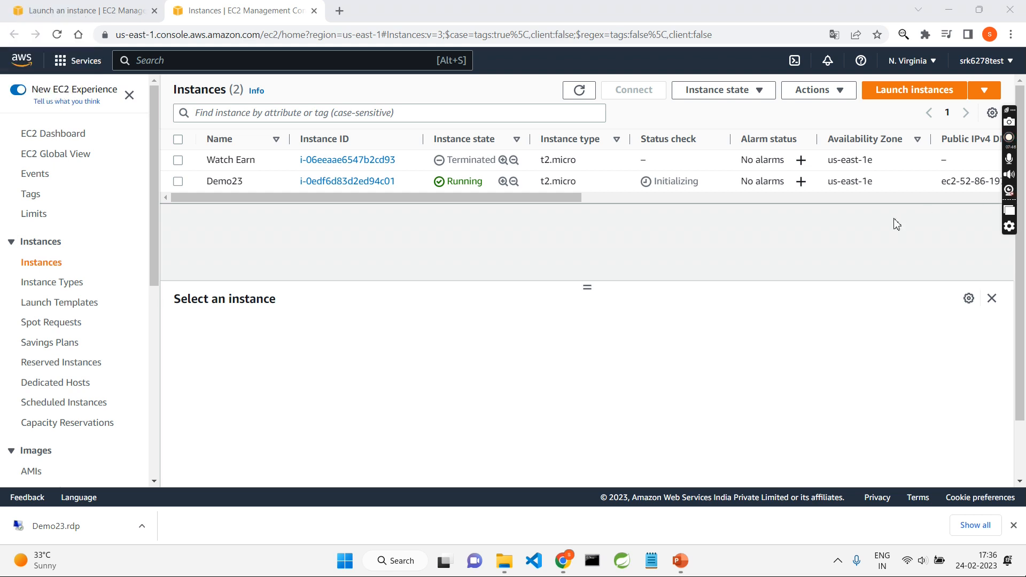
left_click(57, 35)
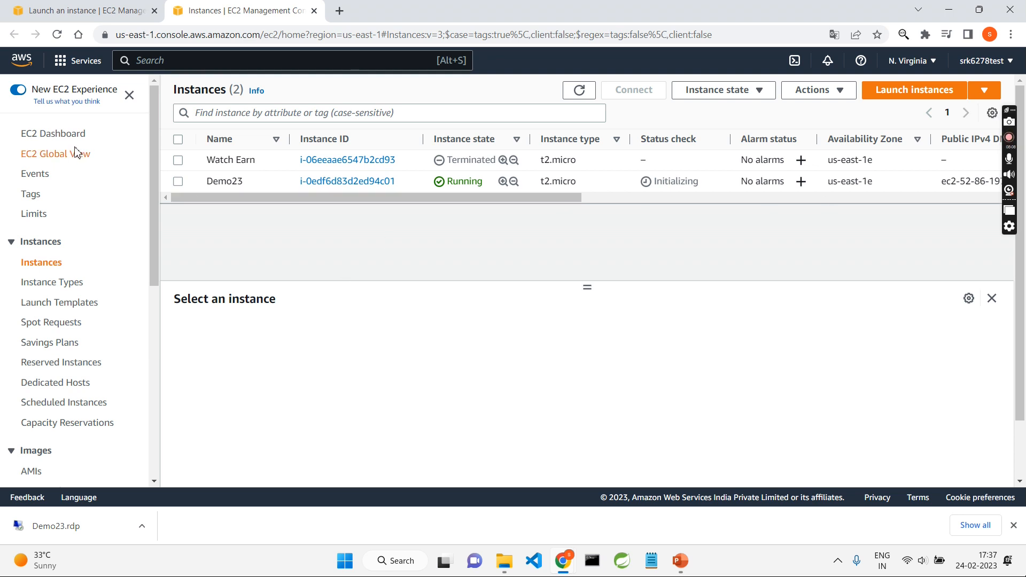
left_click(56, 35)
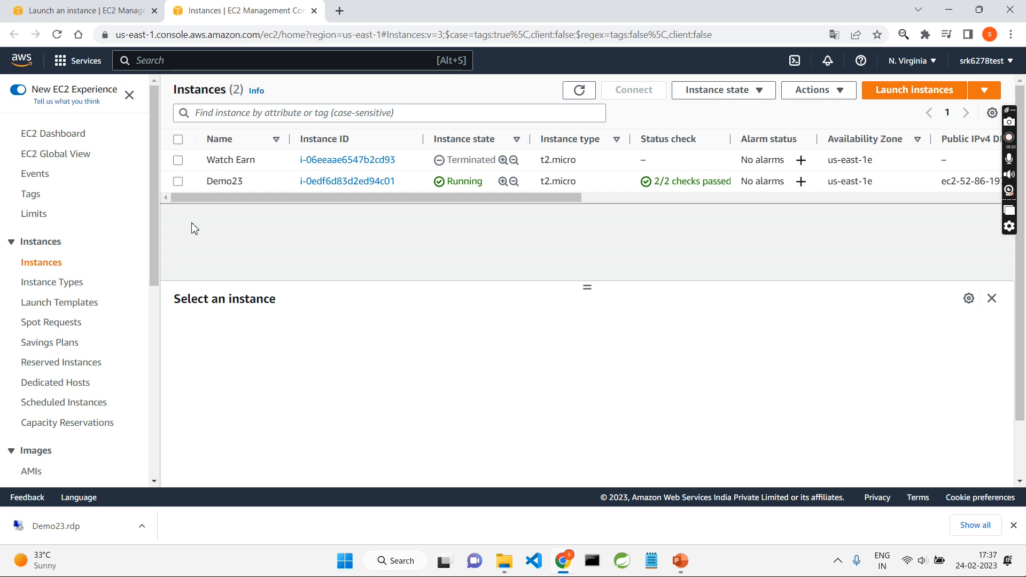
Open the RDP client connection options for the Demo23 instance and request its Windows password
left_click(178, 181)
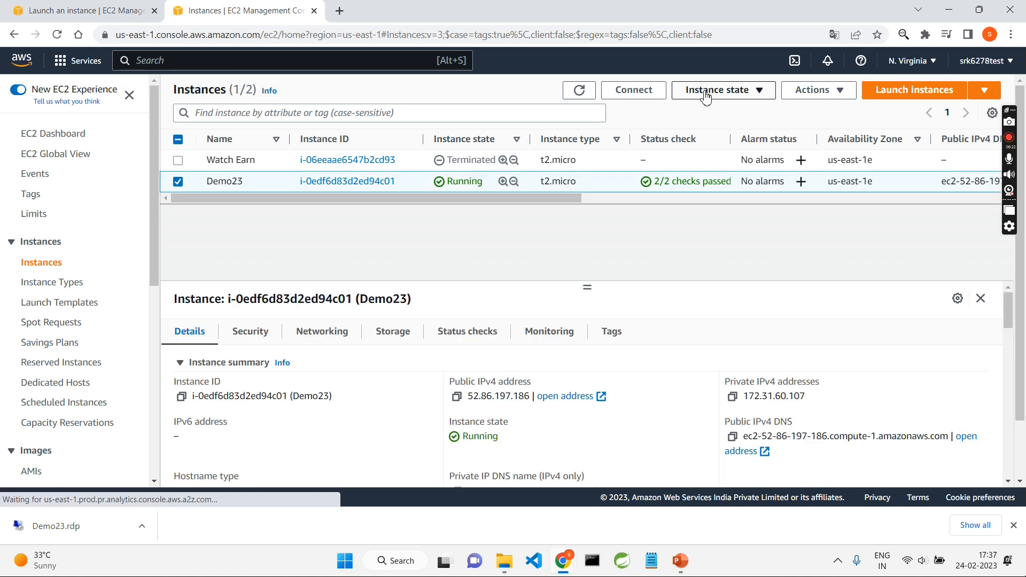
left_click(740, 95)
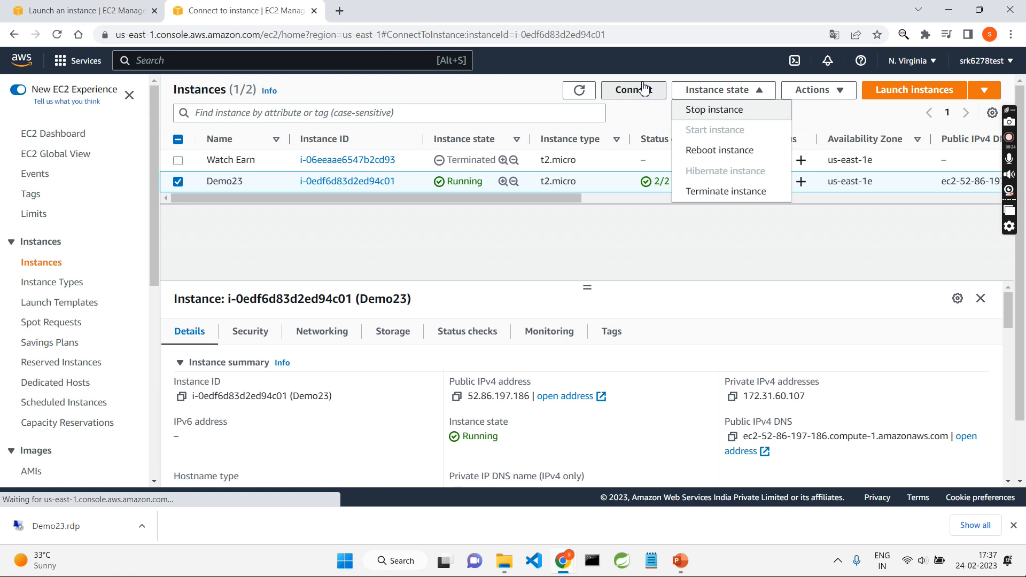
left_click(633, 90)
left_click(215, 207)
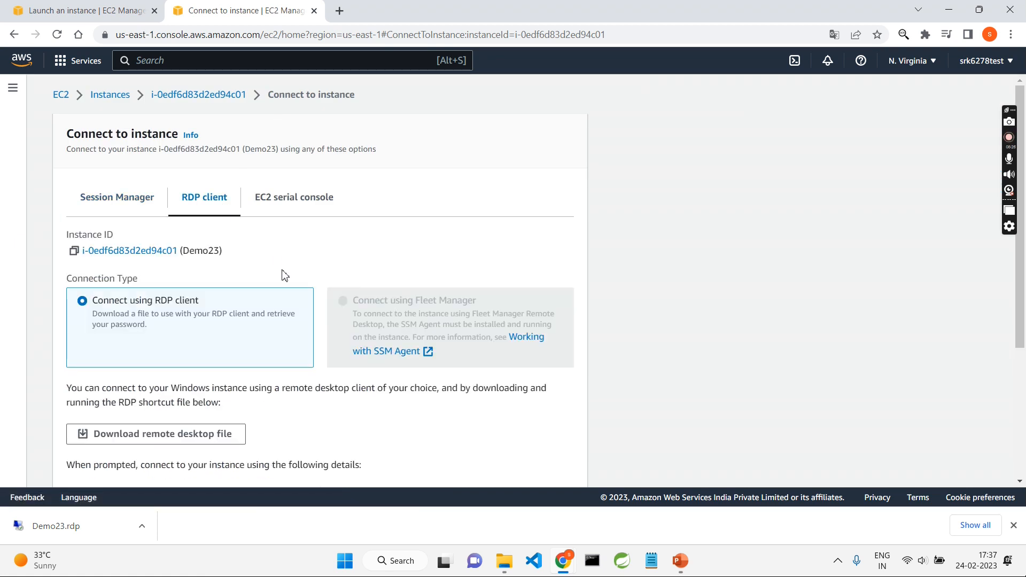
scroll(284, 274, "down", 3)
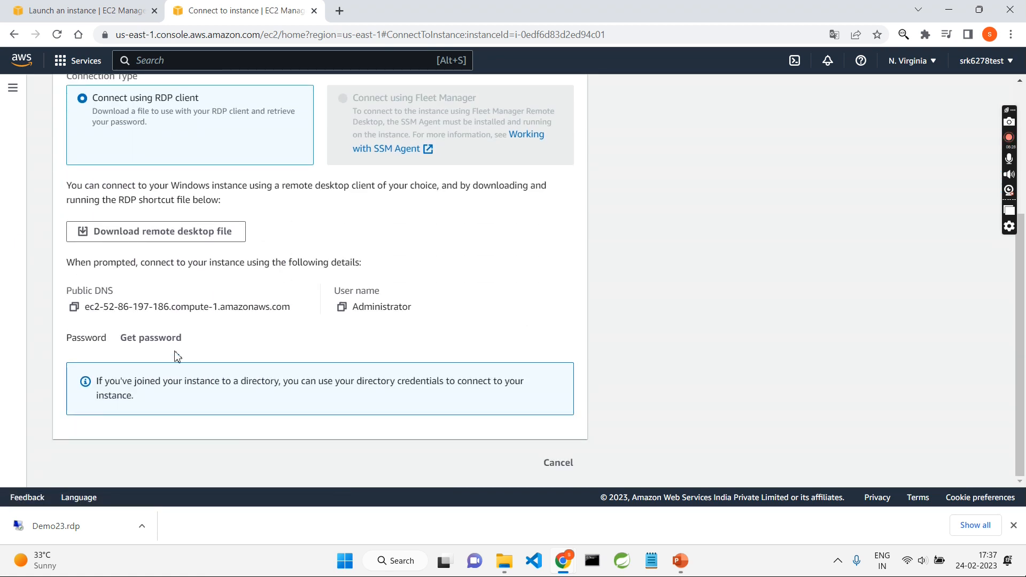
left_click(155, 340)
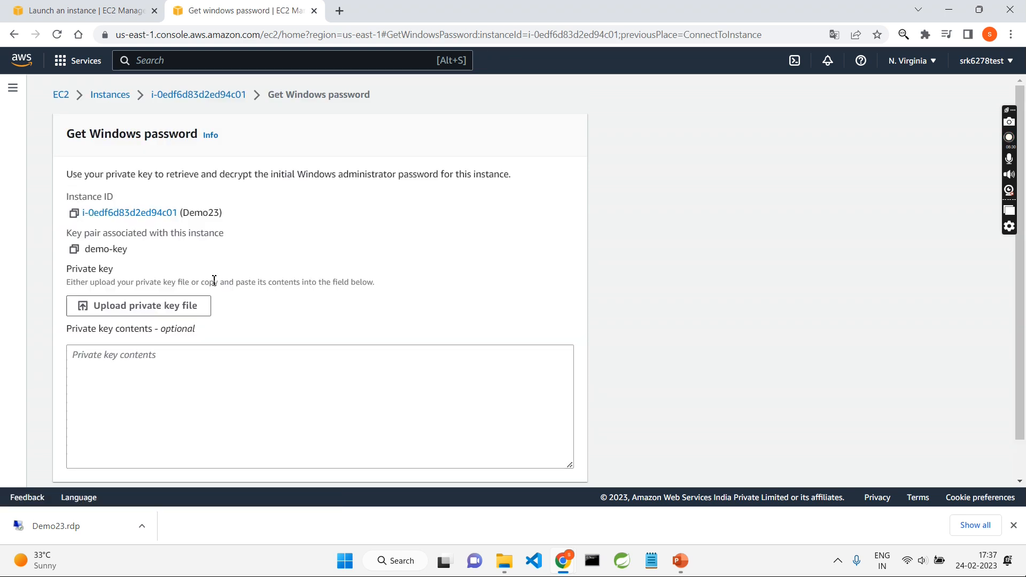
Upload the private key file demo-key.pem and decrypt the instance's Windows administrator password
left_click(143, 312)
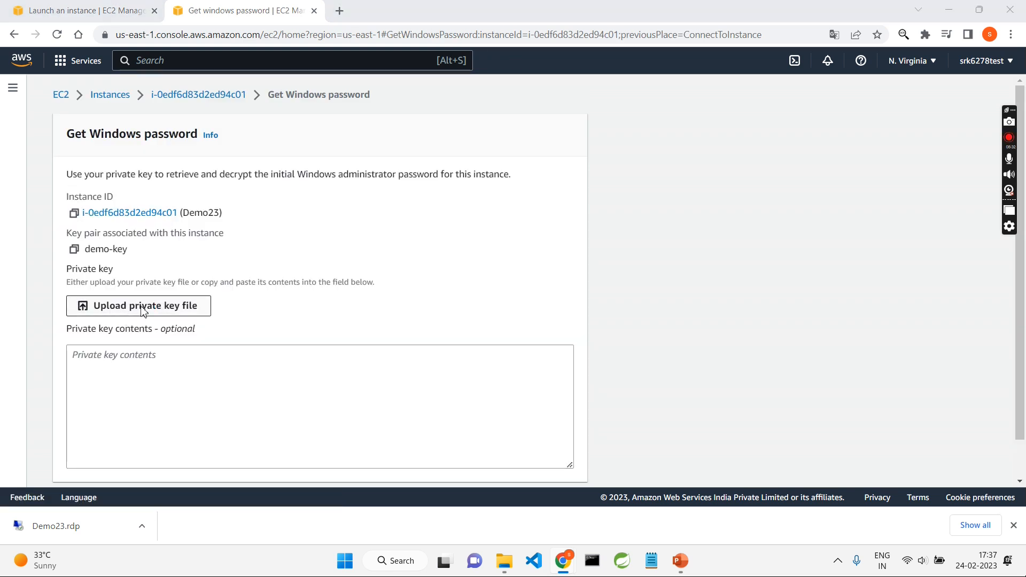
left_click(180, 124)
left_click(392, 298)
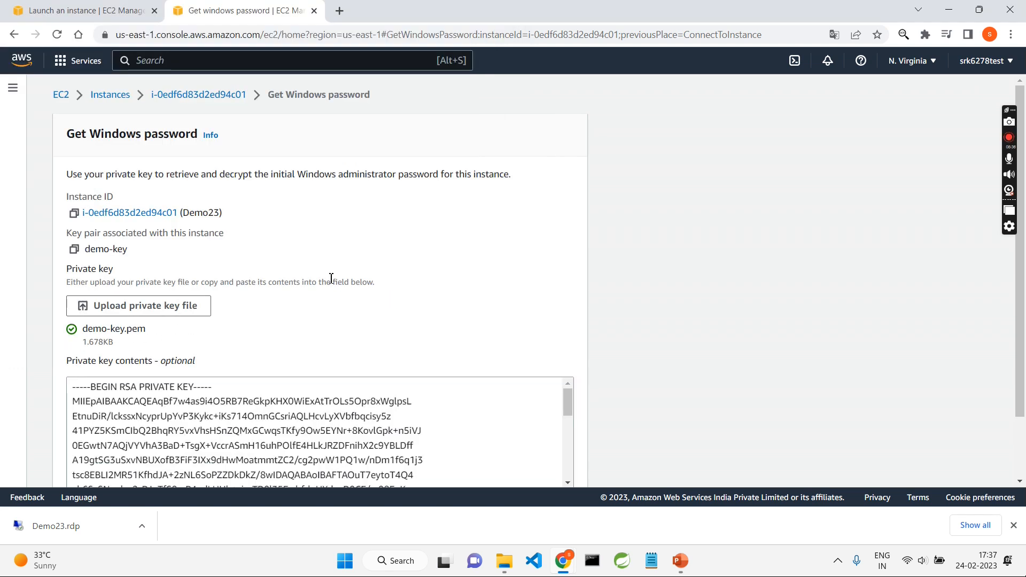
scroll(331, 278, "down", 1)
left_click(529, 463)
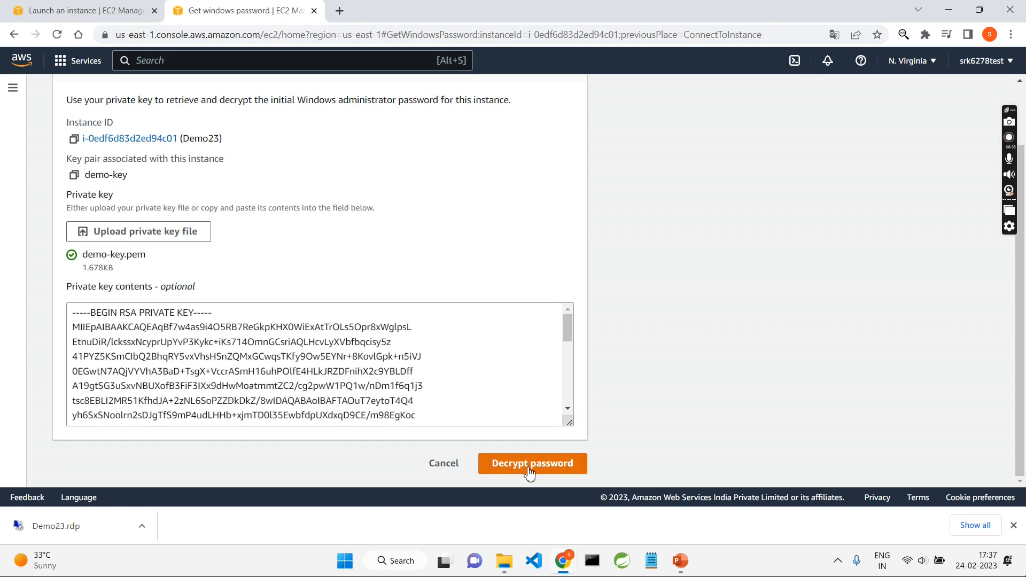
Copy the decrypted administrator password from the RDP client connection details
scroll(323, 374, "down", 2)
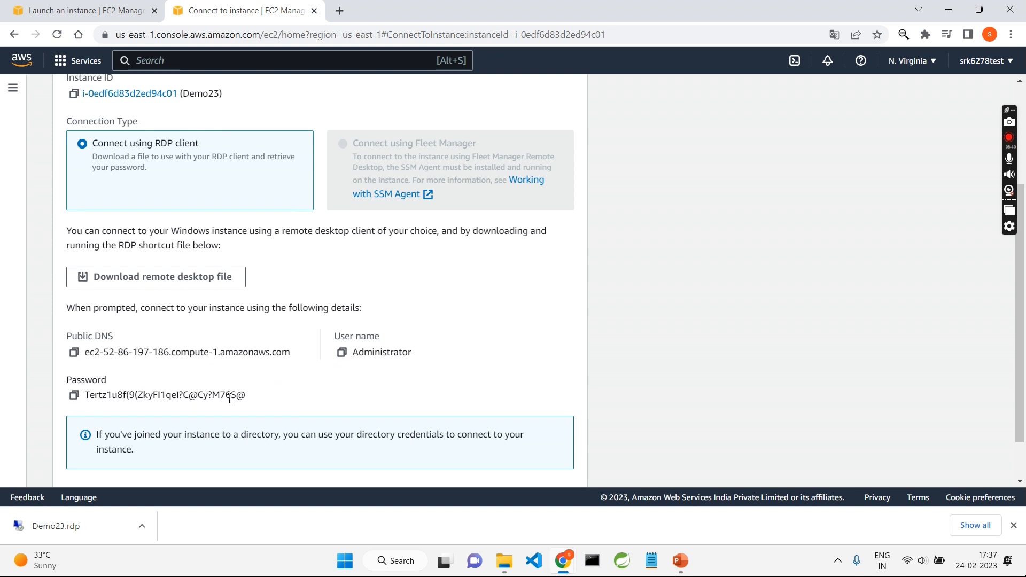
left_click_drag(246, 395, 97, 393)
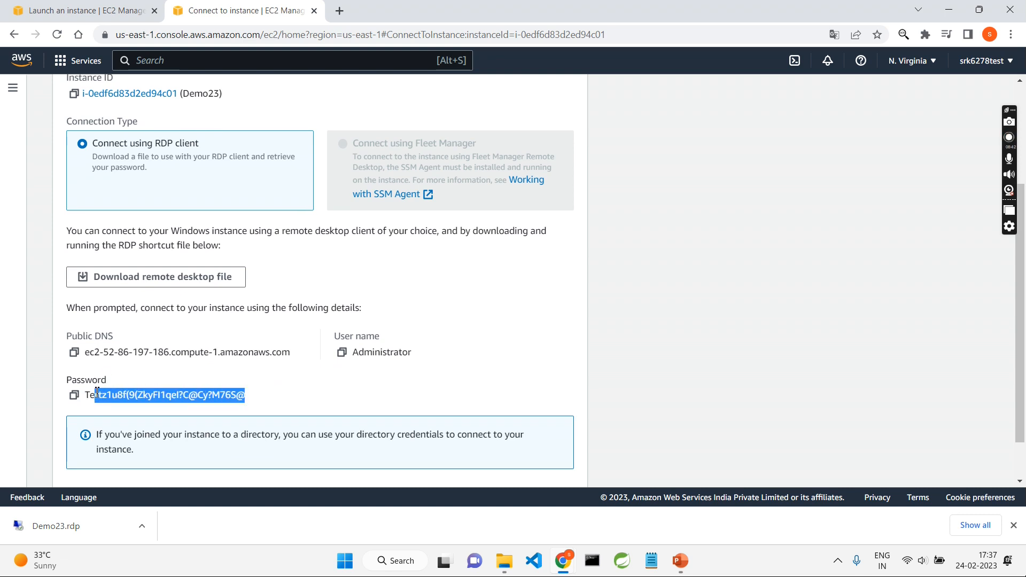
key("ctrl+c")
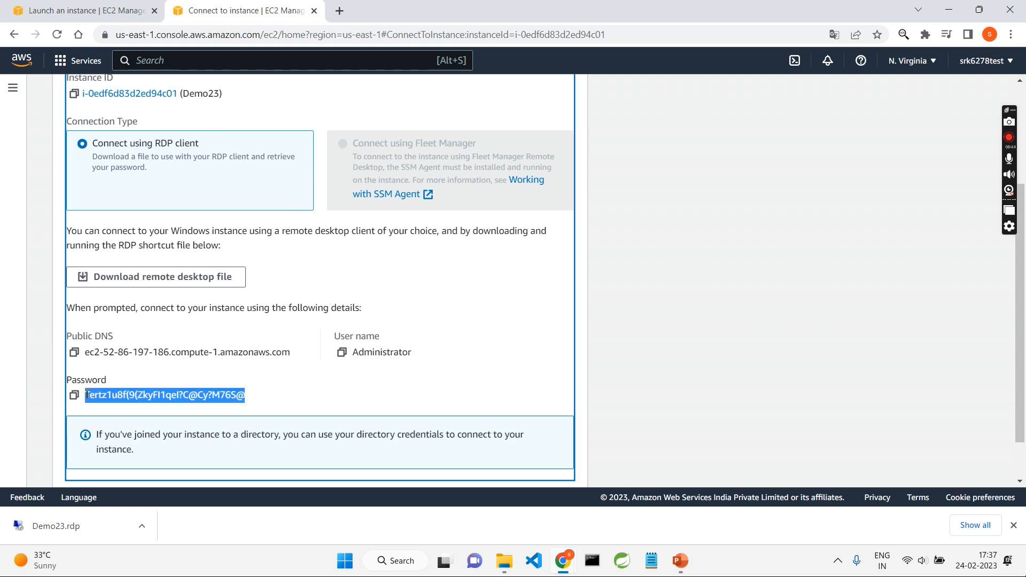
left_click(674, 353)
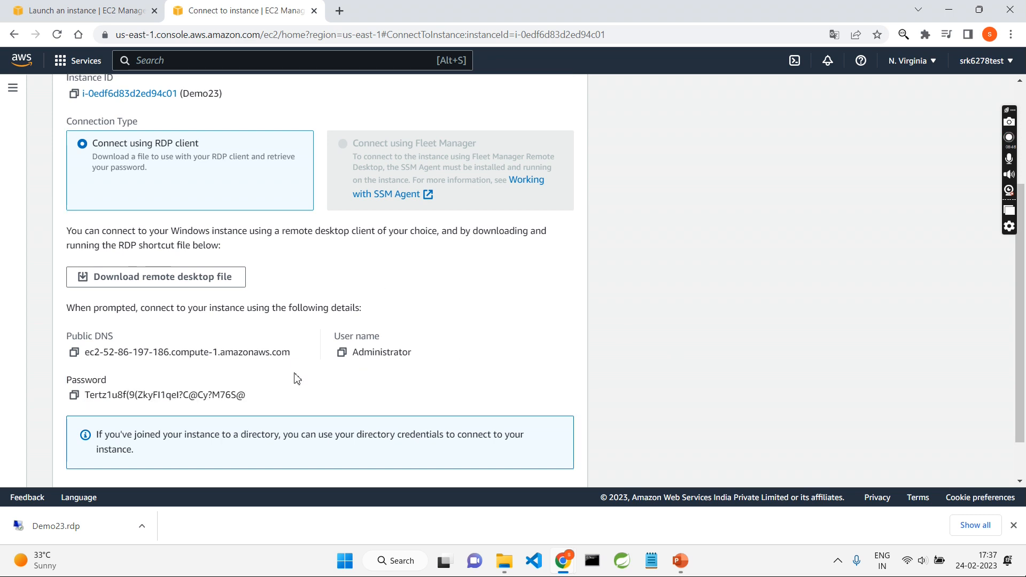
Connect to the instance with the downloaded Demo23.rdp file, pasting the Administrator password, remembering the credentials and accepting the untrusted certificate
left_click(85, 527)
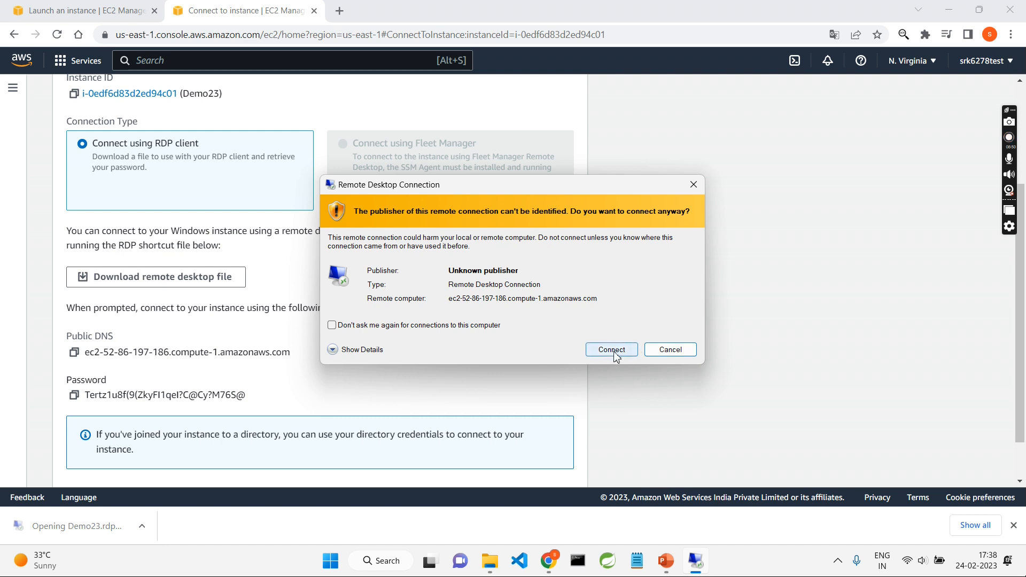
left_click(612, 350)
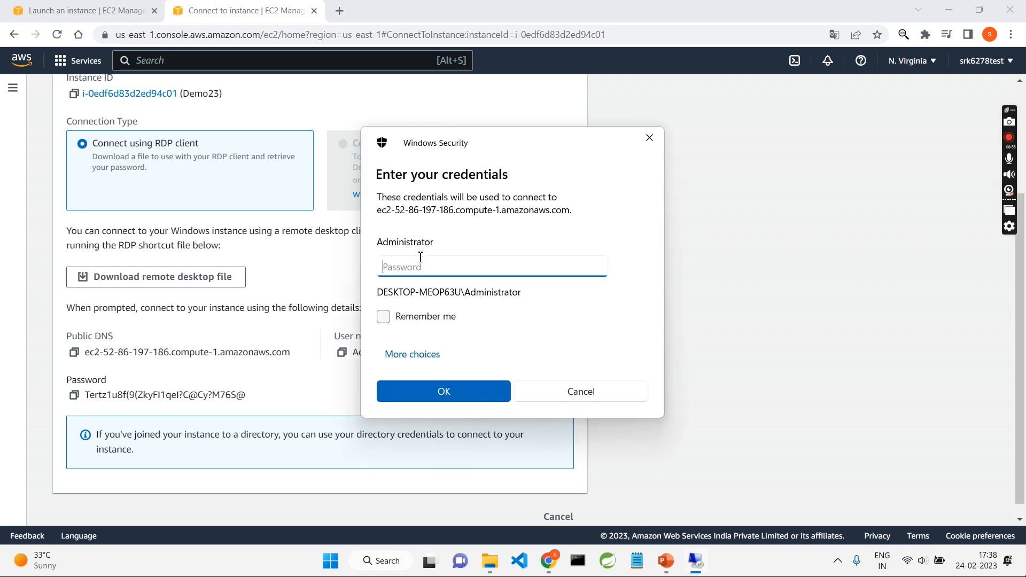
key("ctrl+v")
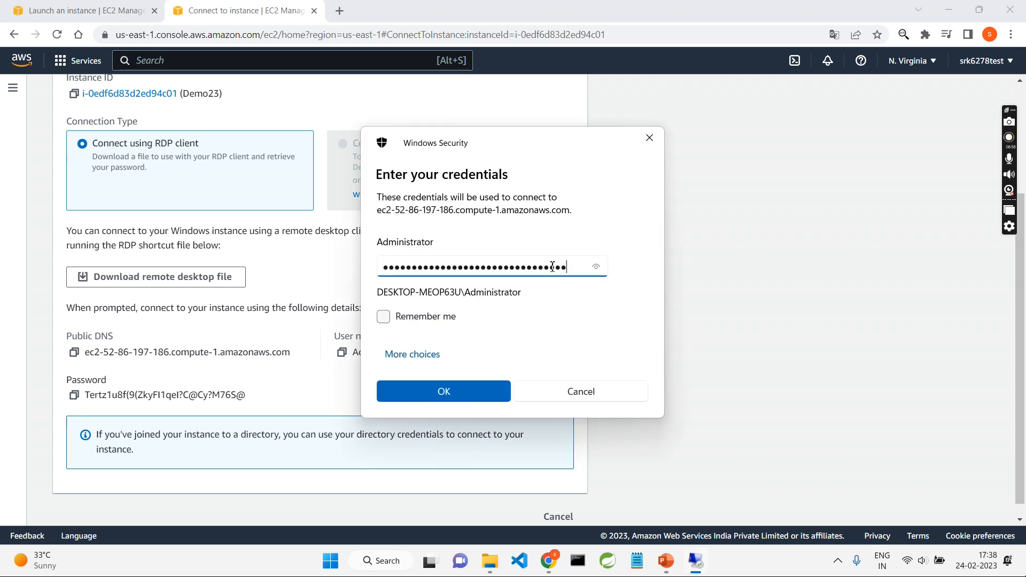
left_click(390, 319)
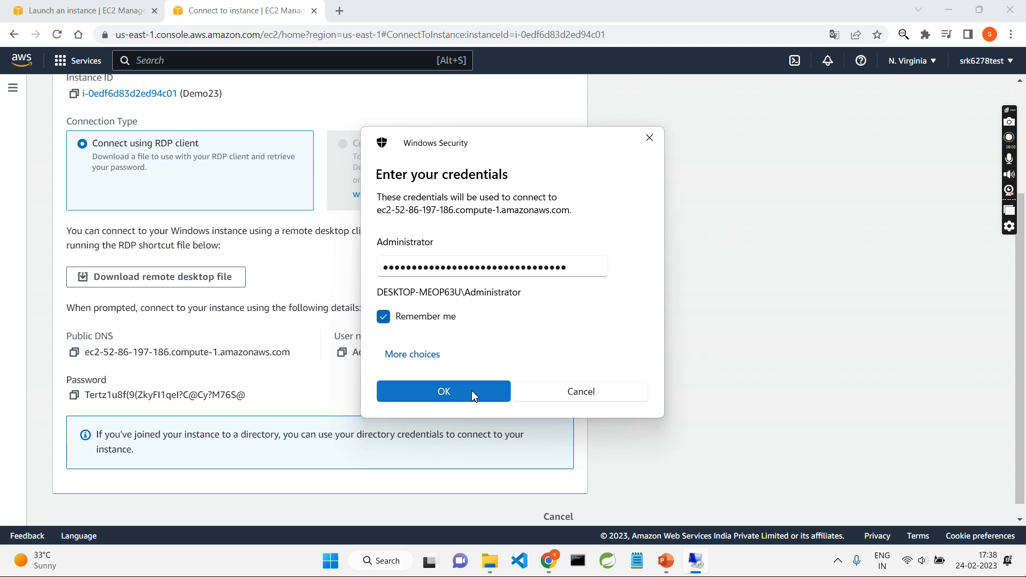
left_click(471, 391)
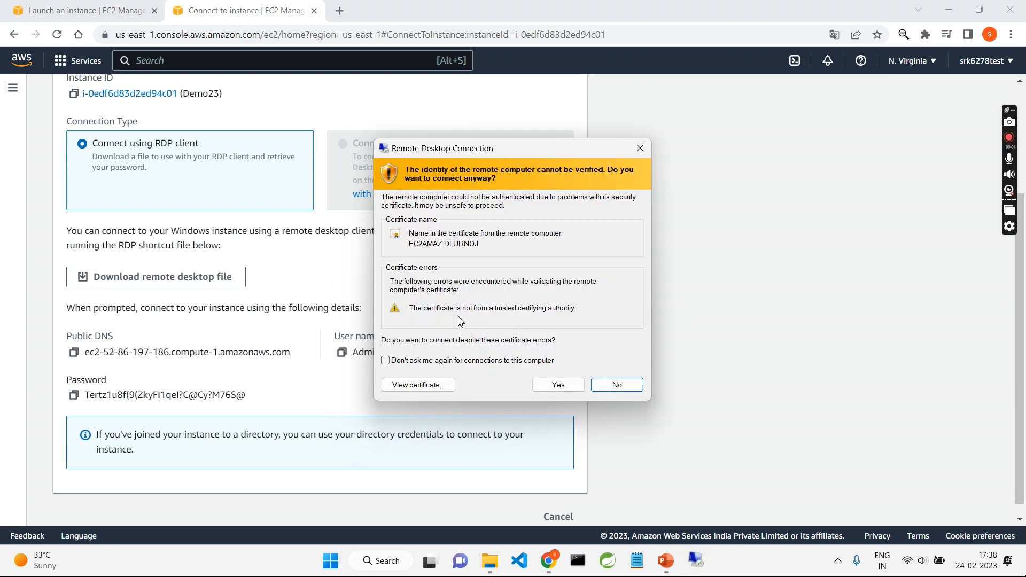
left_click(557, 385)
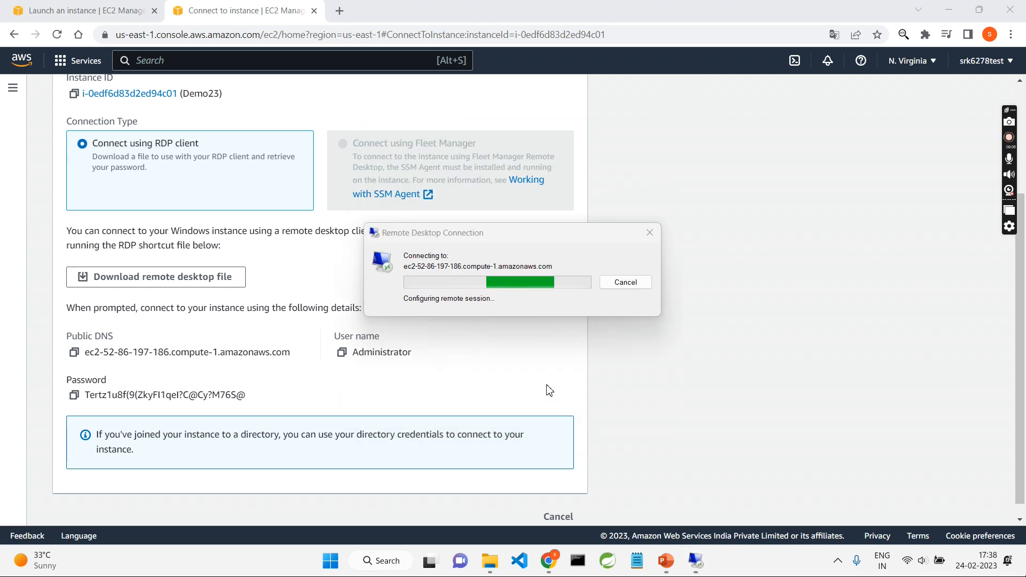